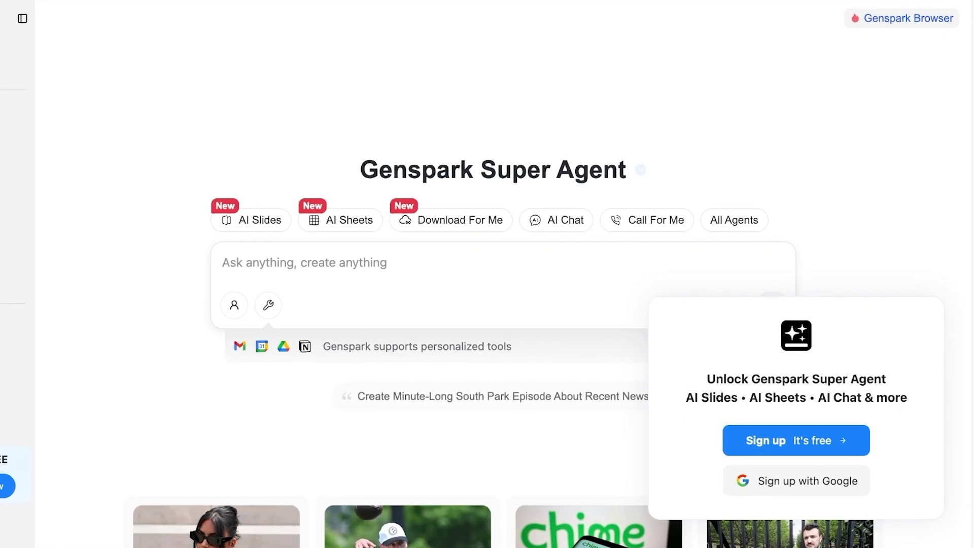
Look over the AI Sheets mode, the Super Agent page and the full list of advanced and basic agents.
click(340, 220)
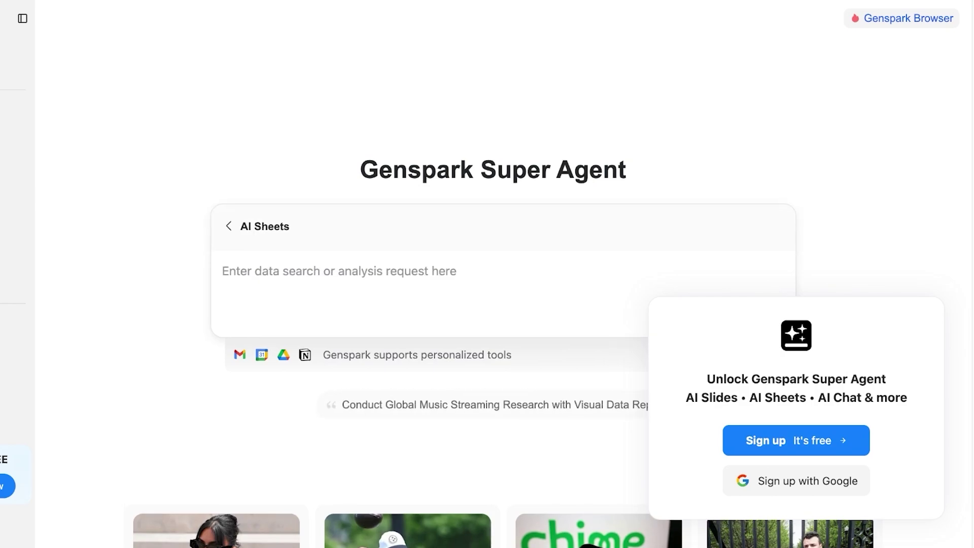
key(BackSpace)
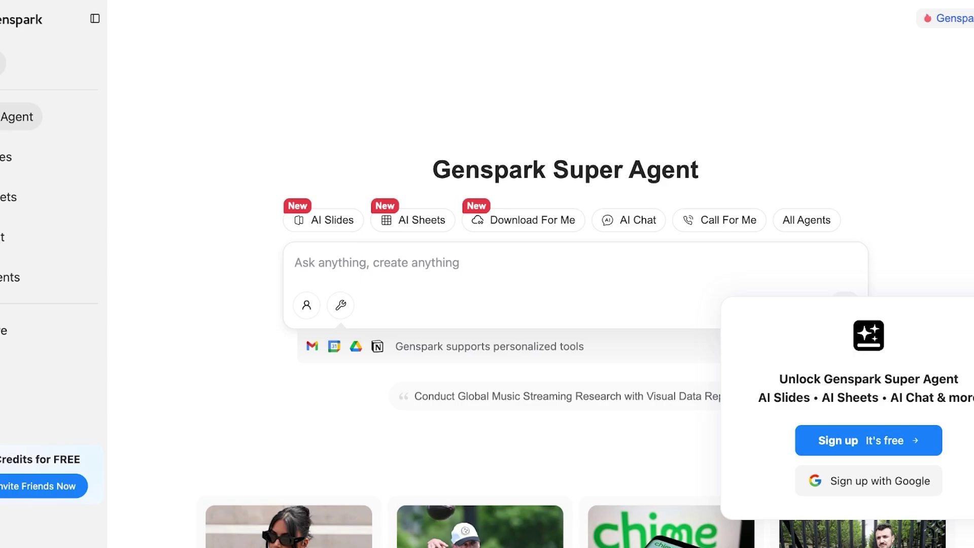
click(47, 116)
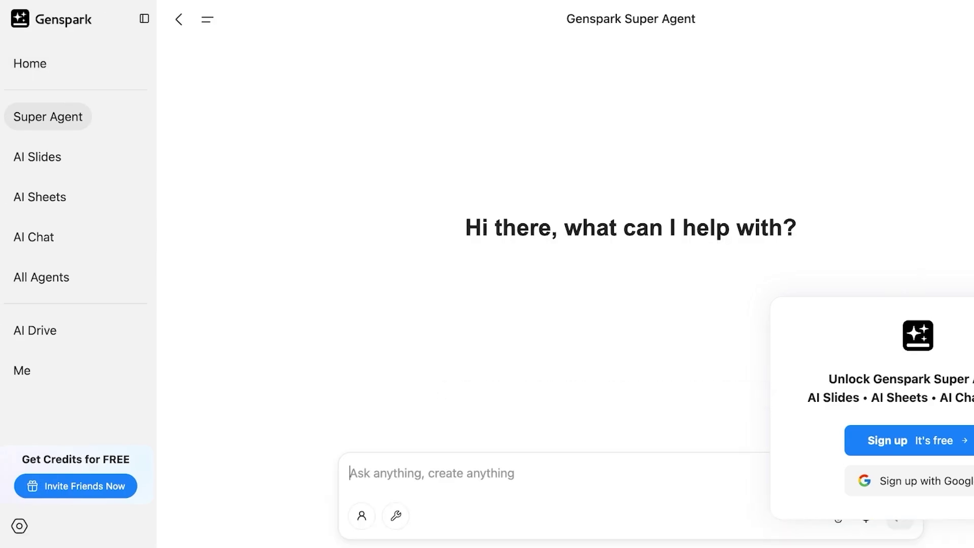
click(41, 277)
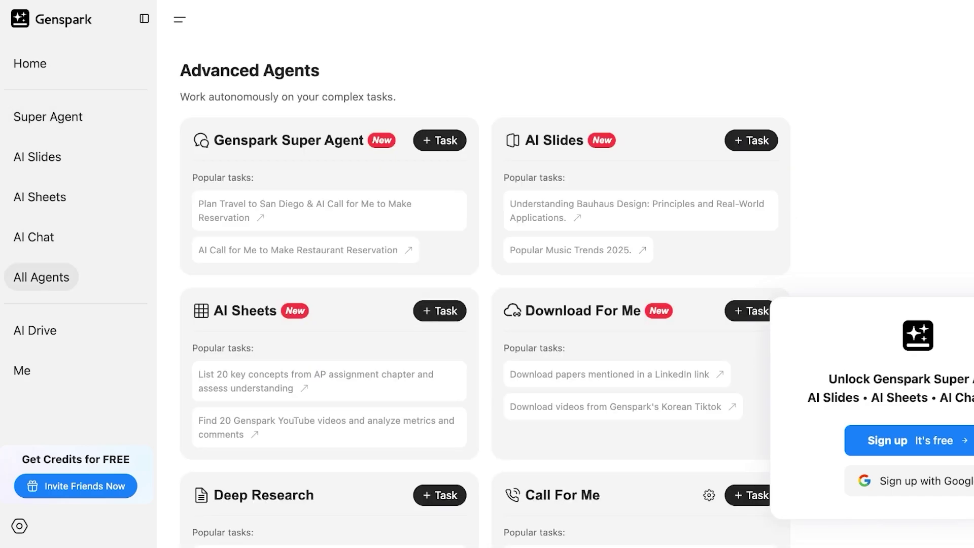
scroll(485, 274, down, 6)
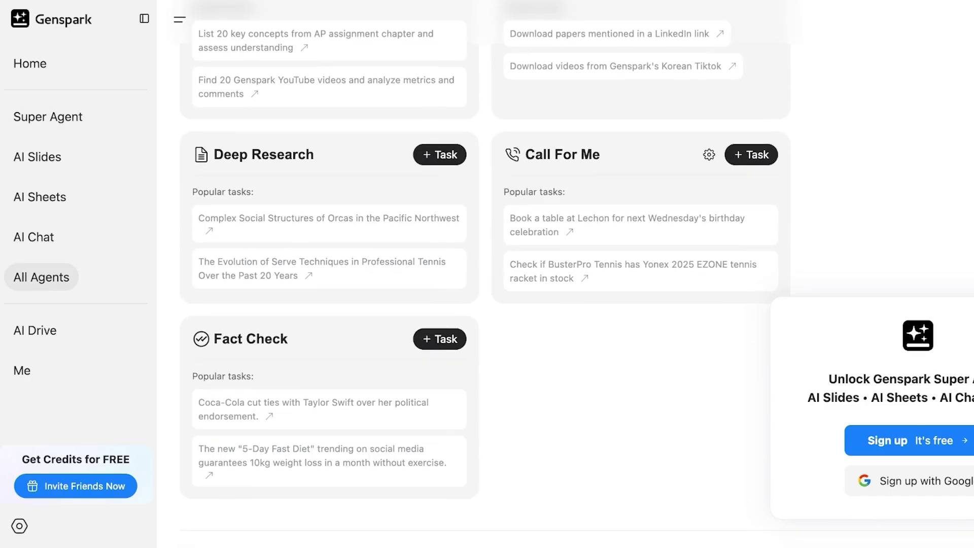
scroll(485, 274, down, 6)
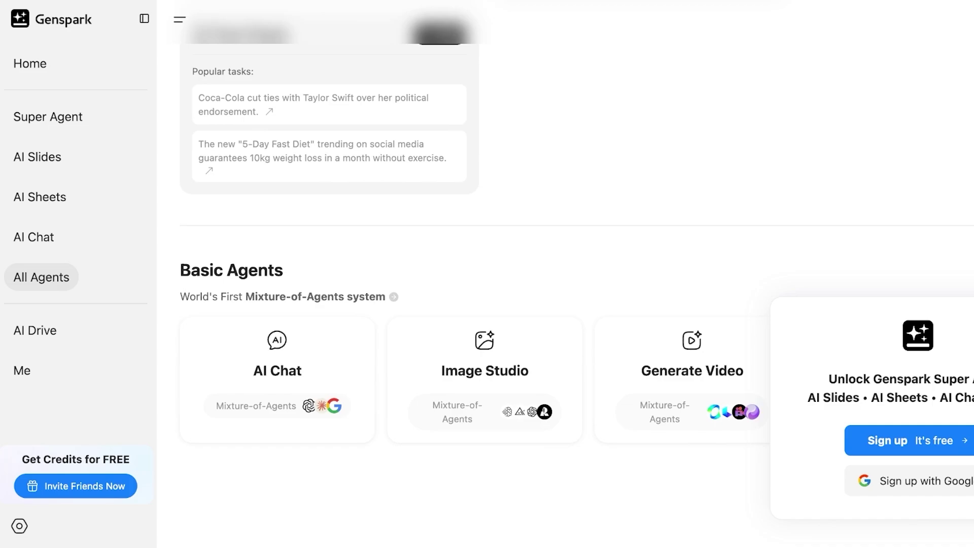
scroll(485, 274, up, 12)
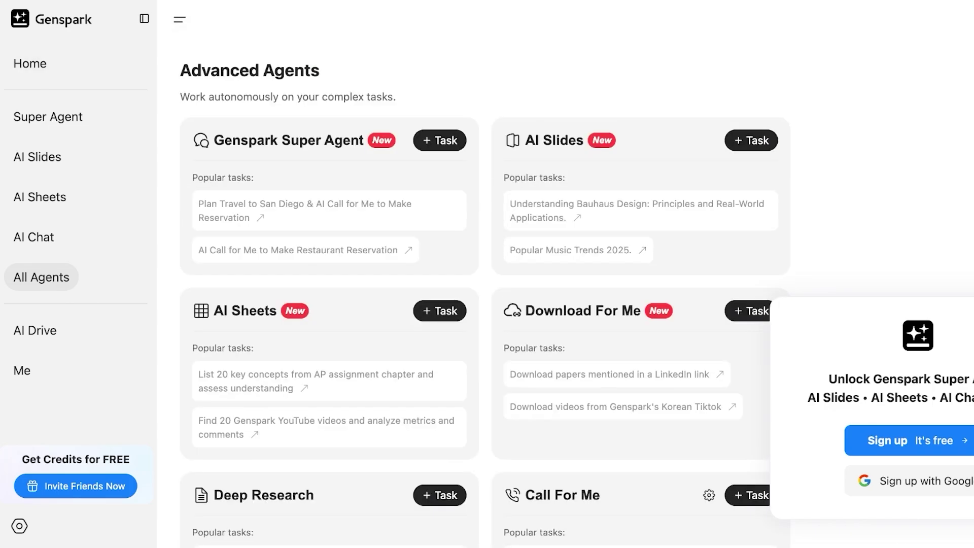
Return to the home page and sign in to Genspark with an existing Google account.
click(30, 63)
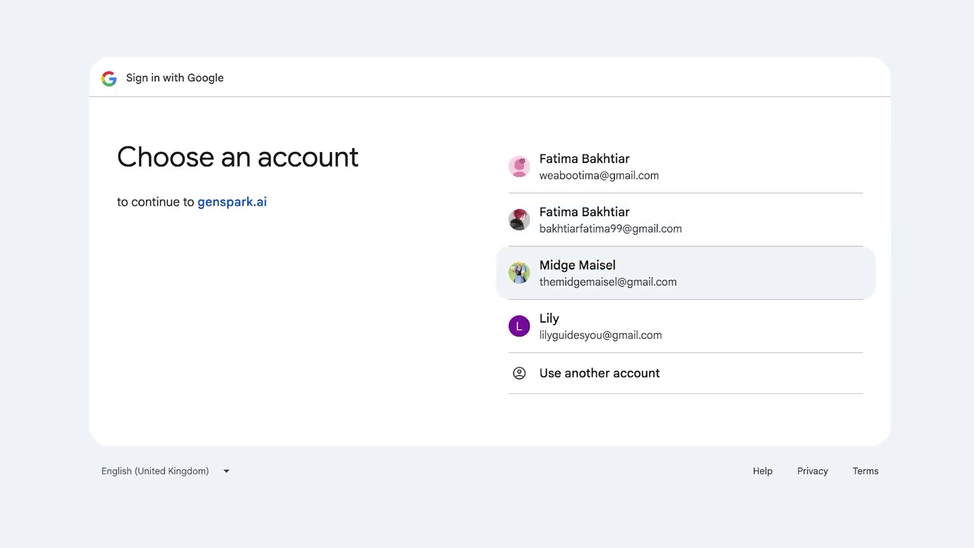
click(600, 326)
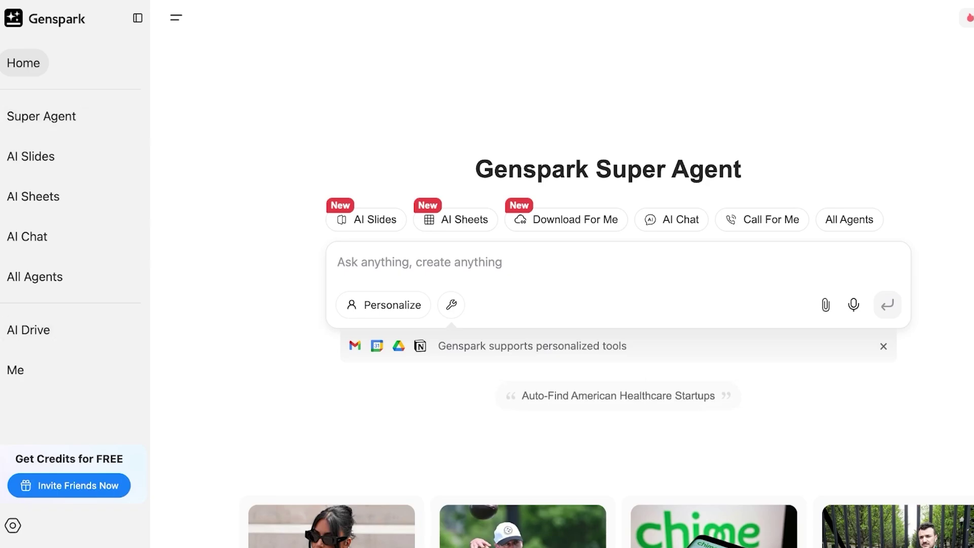
Open the list of all agents and examine what each advanced agent offers, including its popular tasks.
click(849, 219)
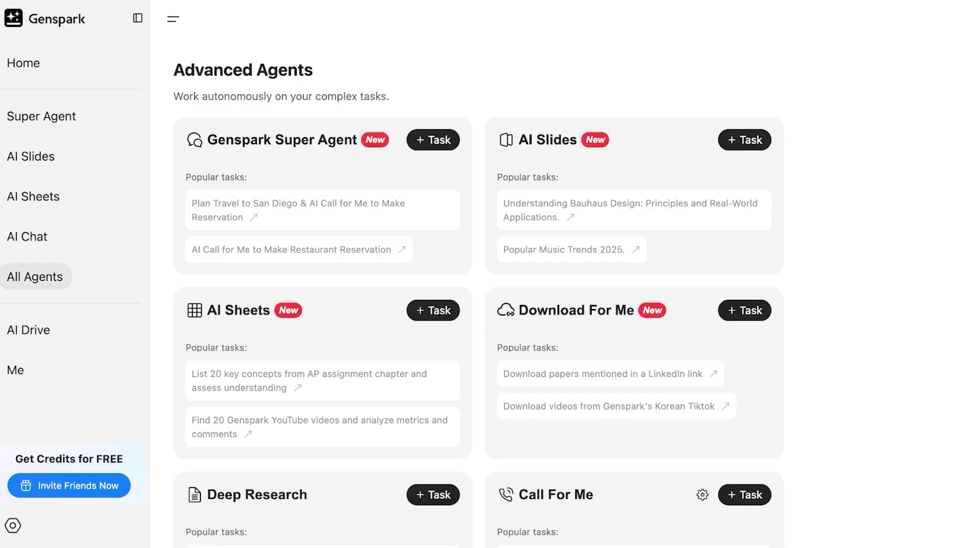
scroll(478, 274, down, 2)
scroll(478, 274, up, 2)
scroll(478, 299, down, 2)
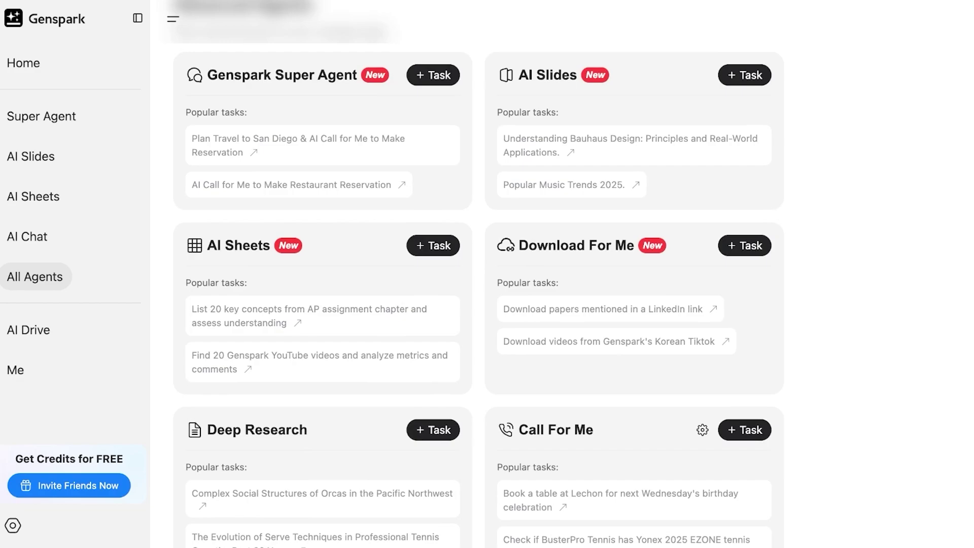
scroll(479, 299, down, 1)
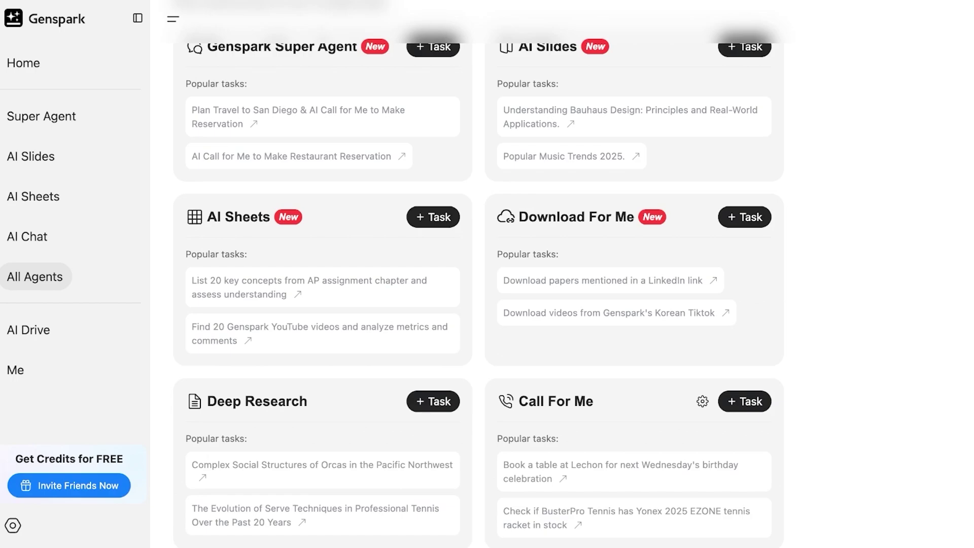
scroll(479, 284, down, 4)
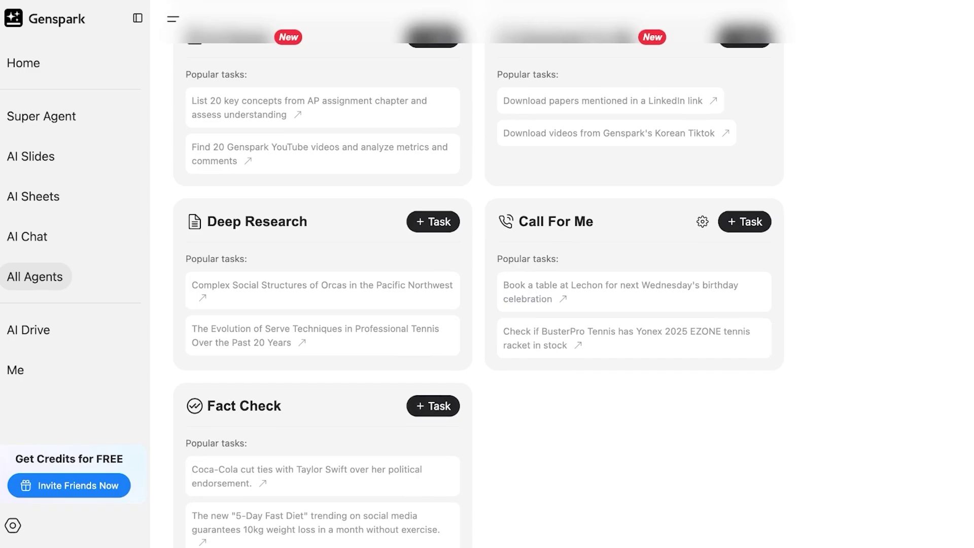
scroll(478, 285, down, 5)
scroll(479, 284, up, 7)
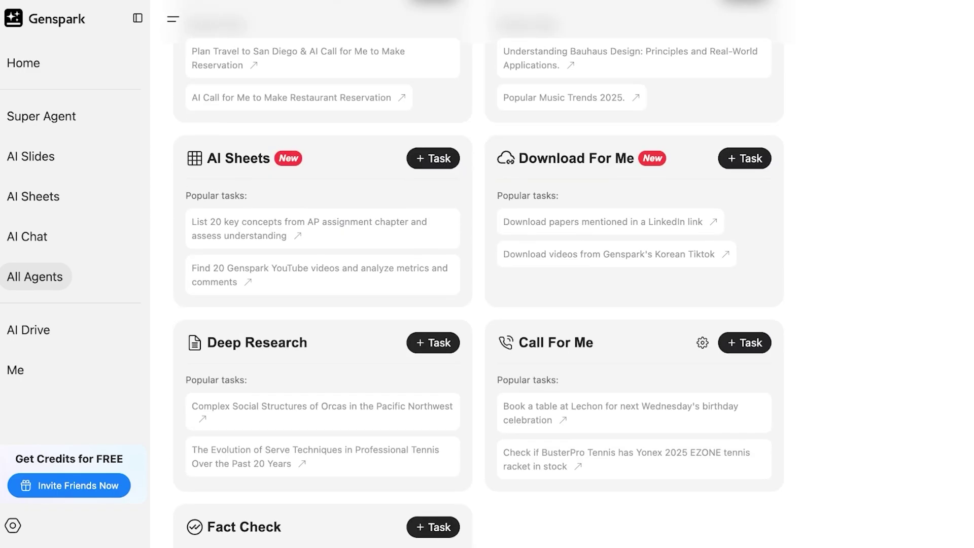
In AI Sheets, enter a request listing American healthcare startups at Series A or B, founded after 2020, last funded in 2024 or later, with company details.
click(33, 196)
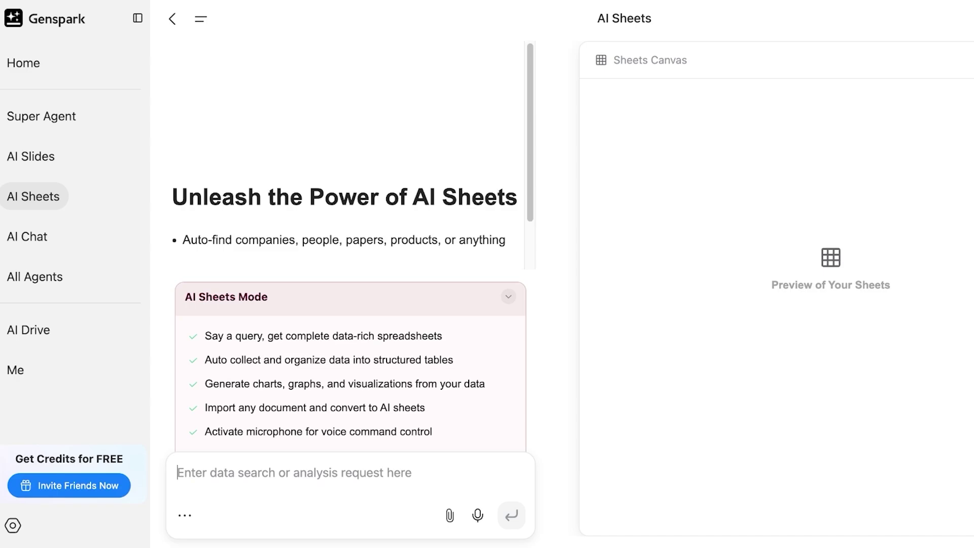
text(Make a list of all American healthcare startups that are at Series A or Series B stage, founded after 2020, with their most recent funding round occurring in 2024 or later. Include a brief description of their business, founders, industry category, funding information, investors and employee size.)
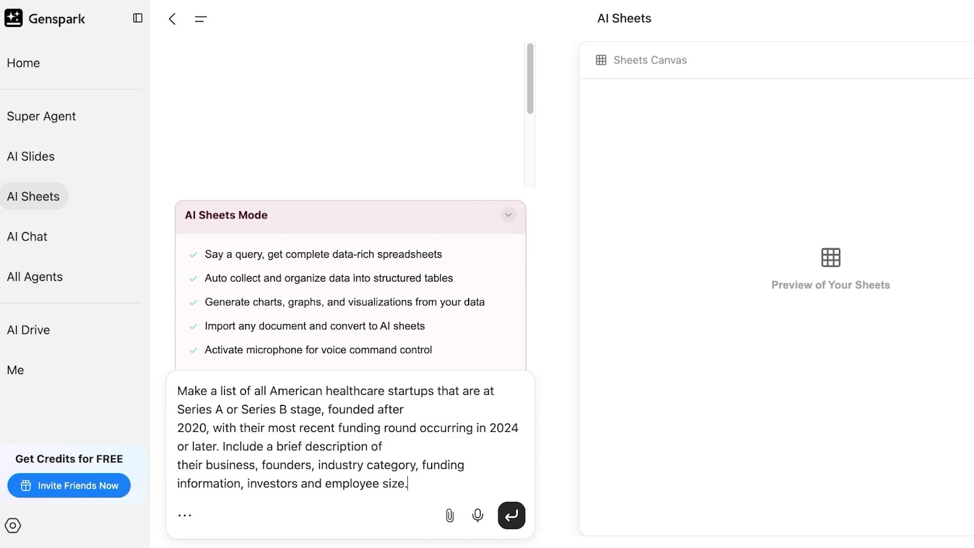
Change the earliest year for the most recent funding round in the request to 2023.
click(522, 428)
key(BackSpace)
key(BackSpace)
text(5)
key(BackSpace)
key(BackSpace)
text(3)
Change the subject of the request to "global makeup brands/startups" and submit it.
drag(269, 391, 434, 391)
text(global makeup)
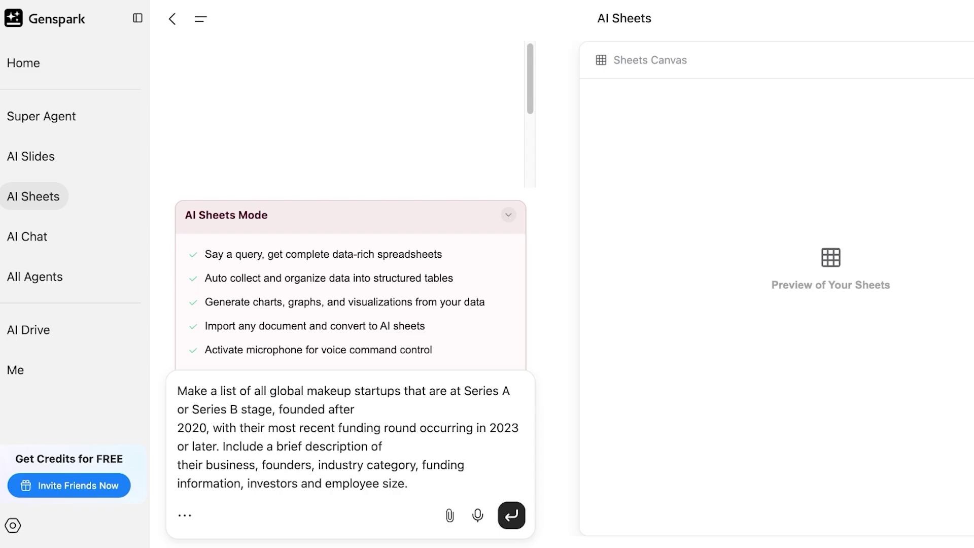
double_click(377, 391)
text(brandi)
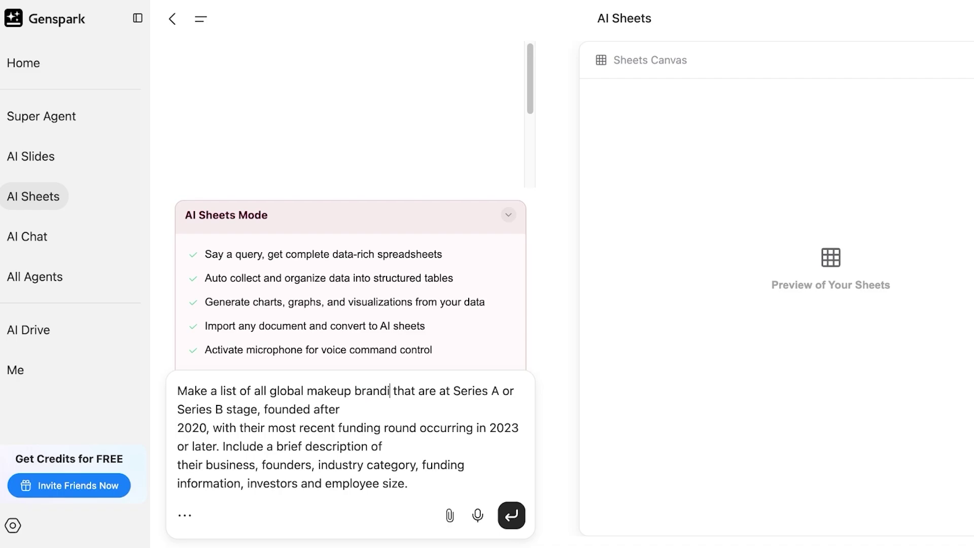
key(BackSpace)
text(s/startups)
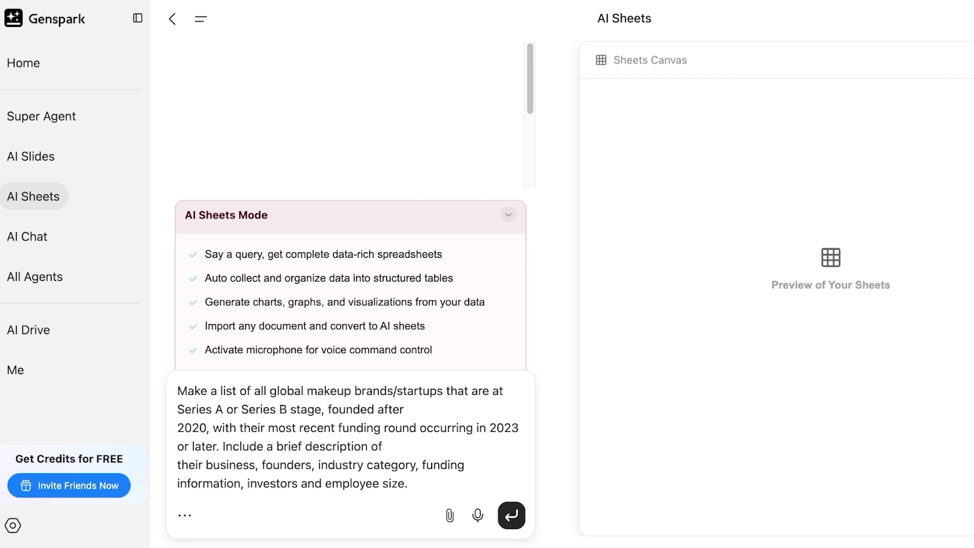
key(Return)
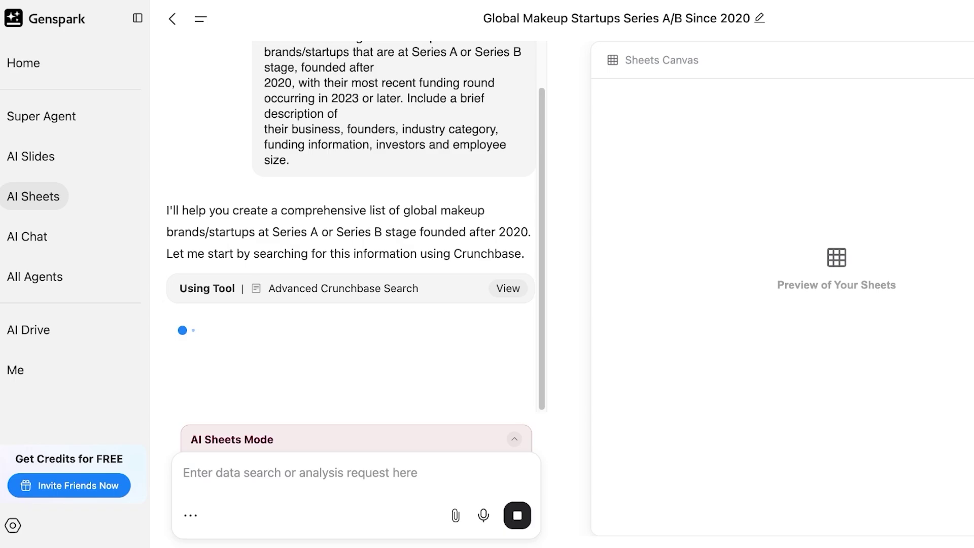
Check the agent's progress notes and search sources for the makeup startups, and stop the running request.
scroll(356, 228, up, 2)
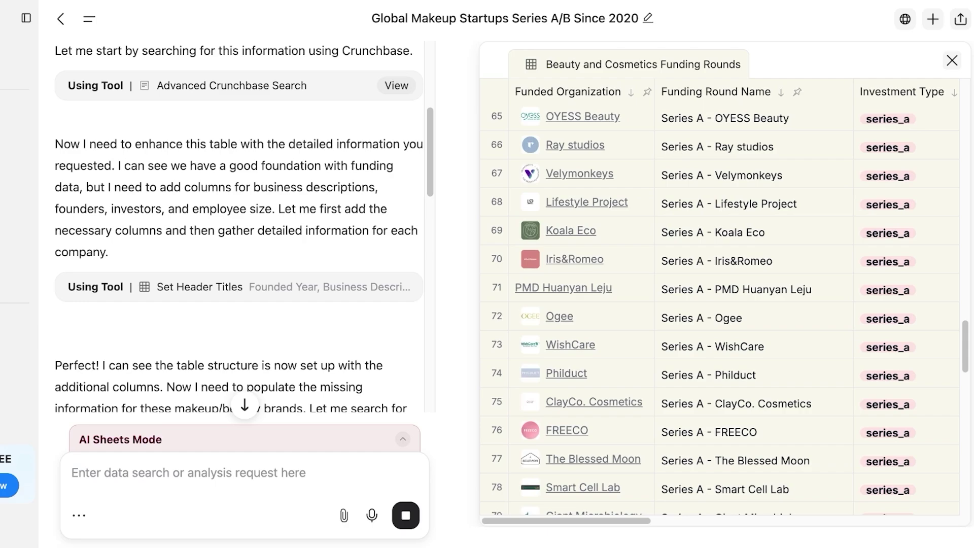
drag(127, 187, 348, 186)
click(348, 187)
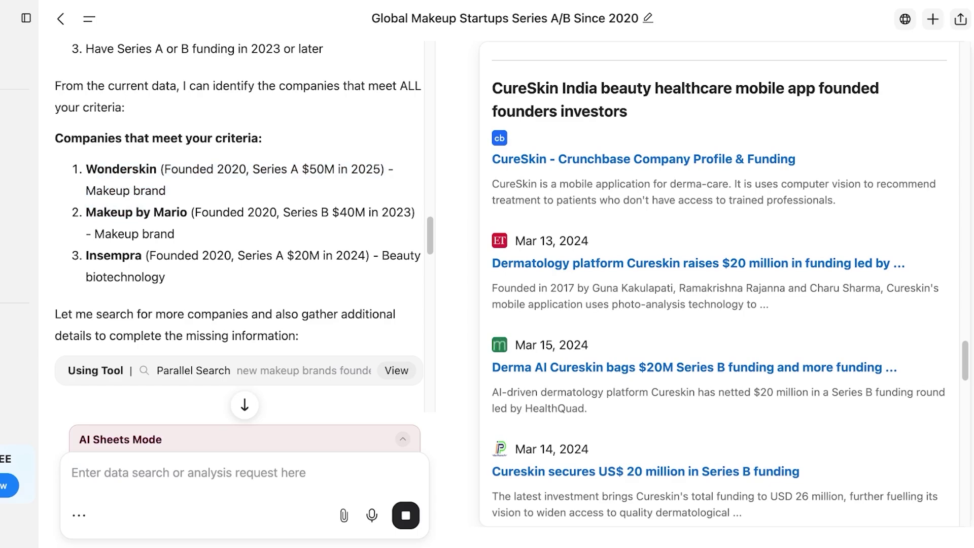
scroll(239, 229, down, 5)
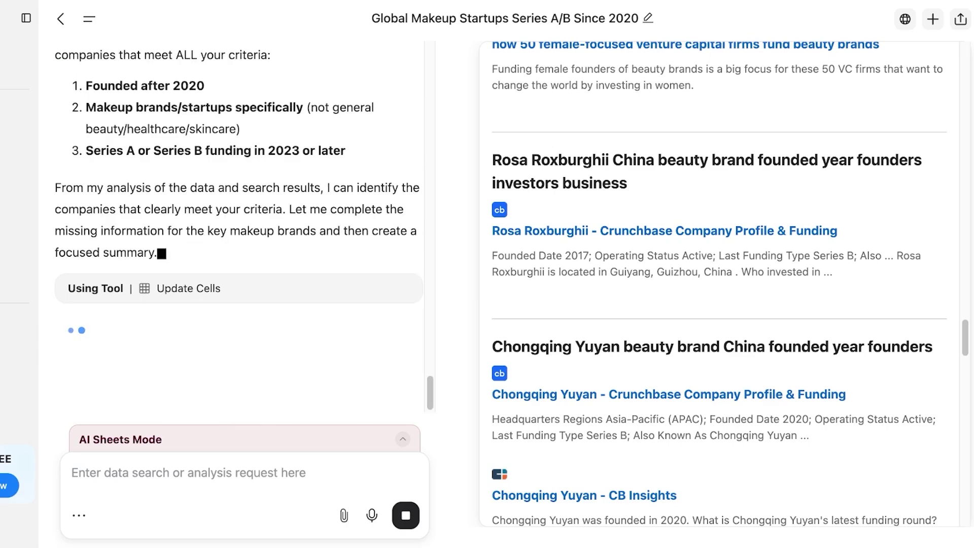
key(Escape)
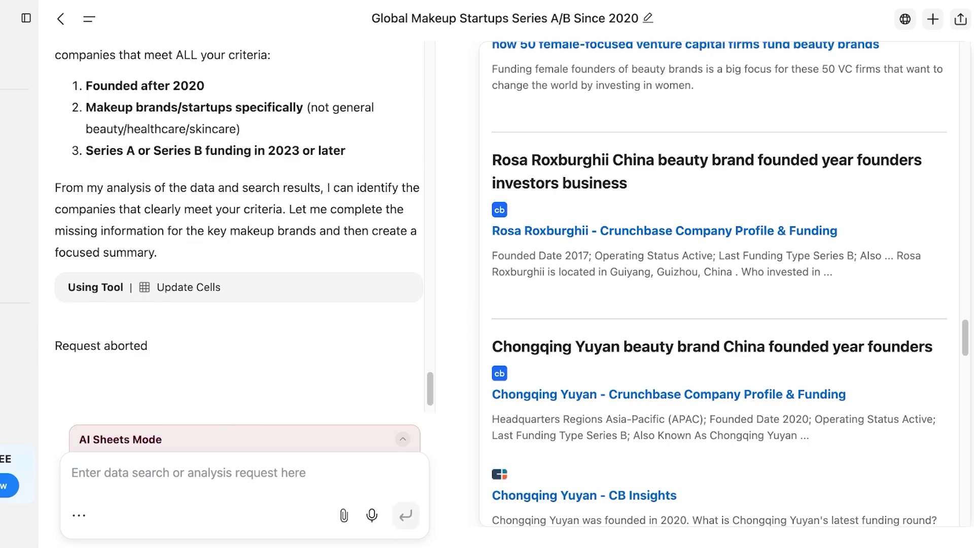
Read back through the agent's explanation of the selection criteria and its analysis in the conversation.
scroll(239, 226, down, 1)
scroll(239, 226, up, 5)
scroll(239, 225, down, 3)
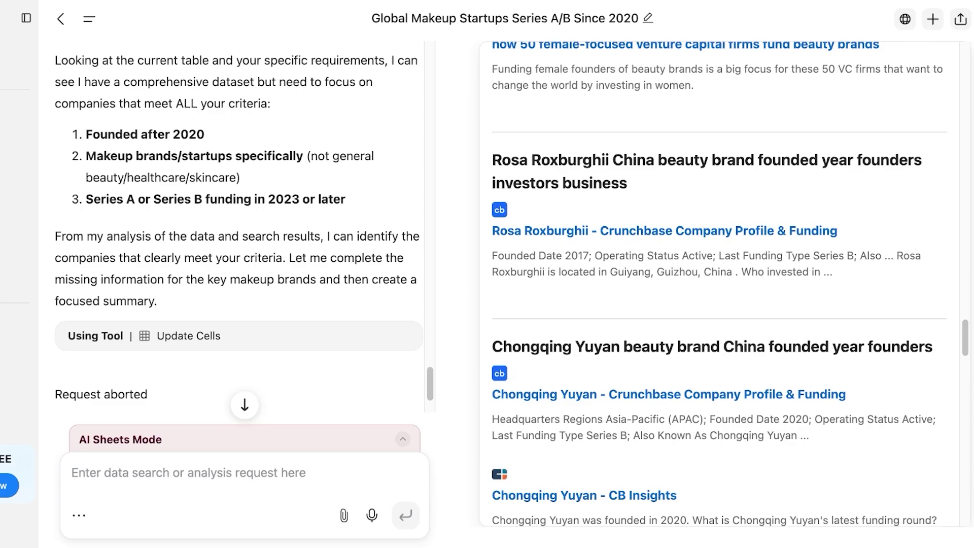
scroll(238, 223, up, 3)
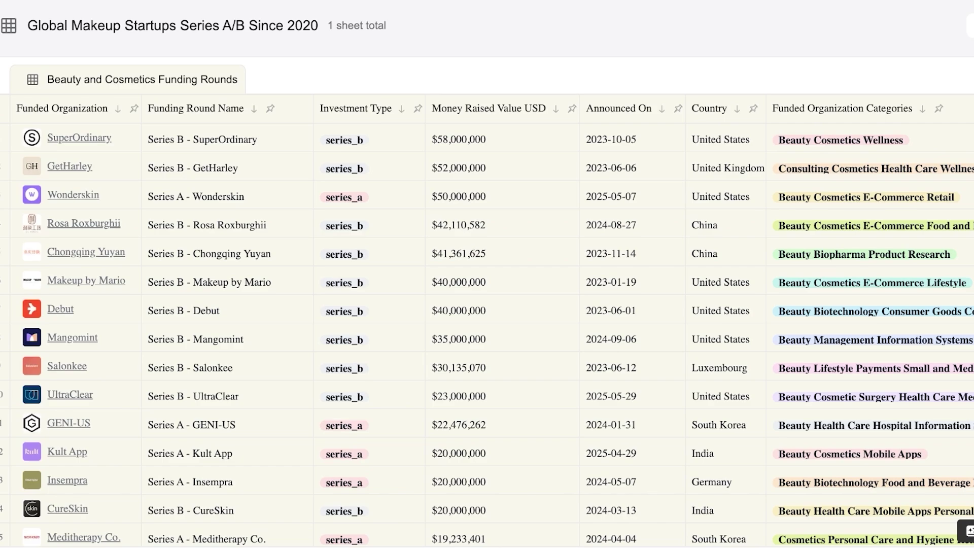
Examine the rows of the full Beauty and Cosmetics Funding Rounds table, including funding amounts, dates, countries and categories.
scroll(487, 325, down, 10)
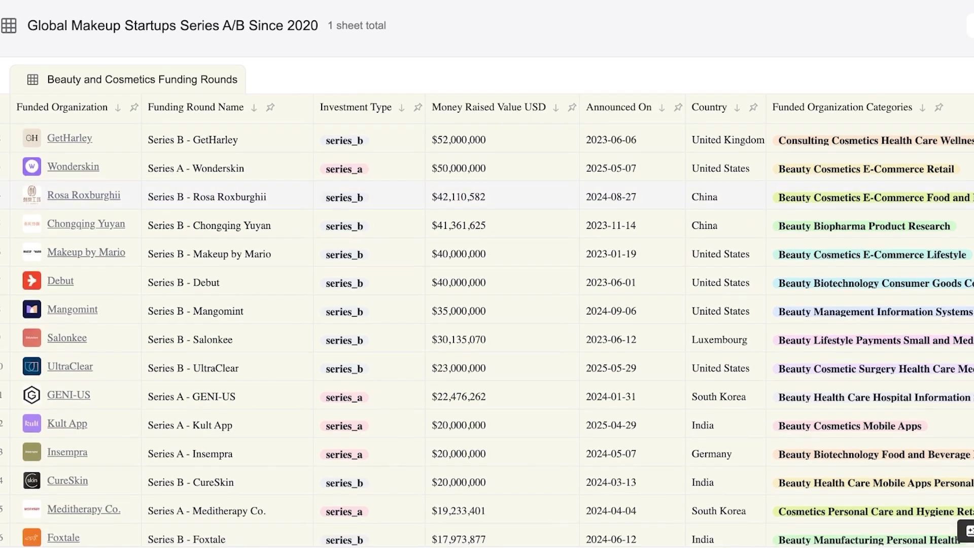
scroll(487, 325, down, 12)
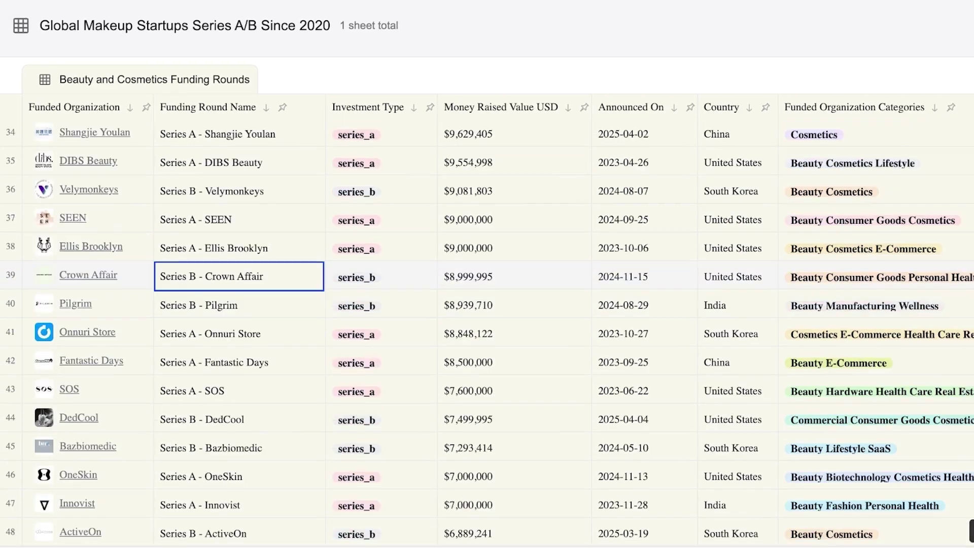
scroll(487, 325, down, 16)
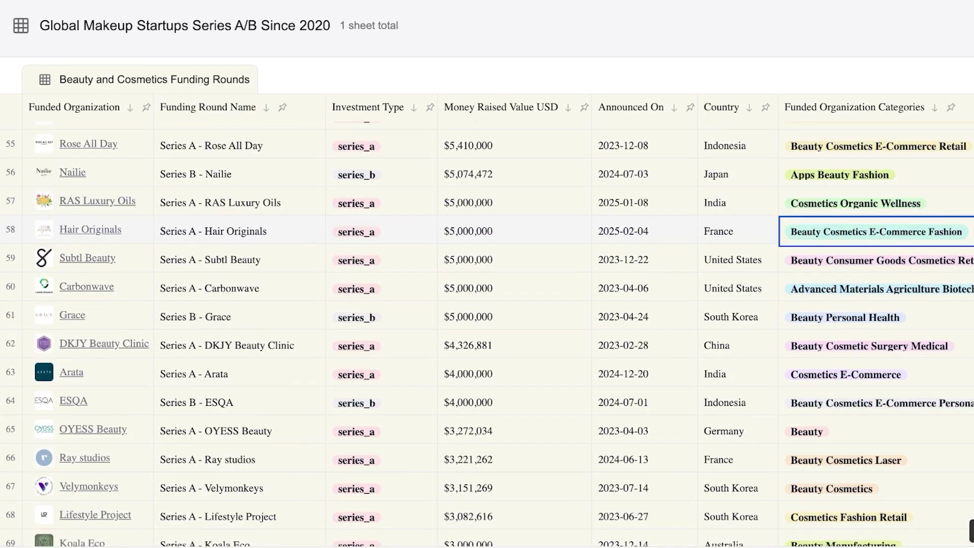
scroll(487, 324, down, 10)
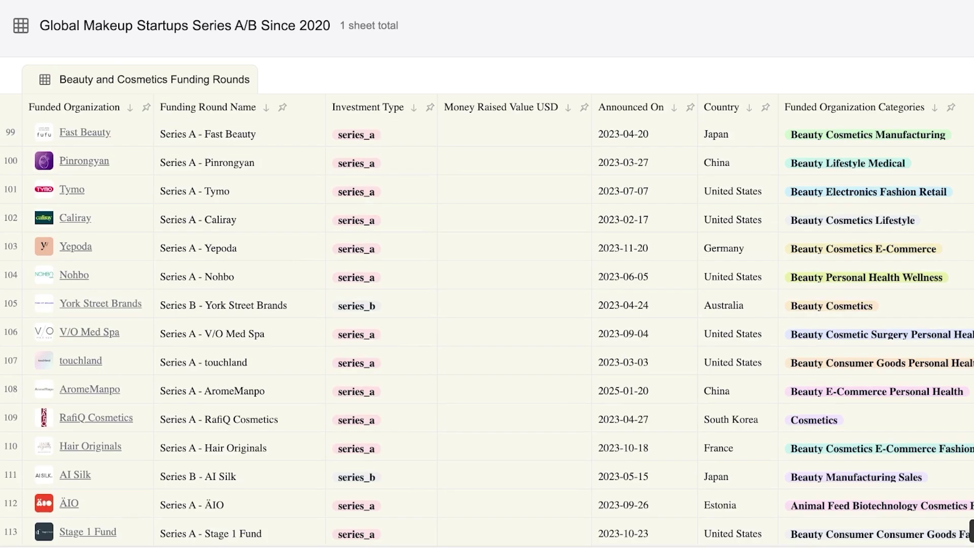
scroll(487, 325, up, 20)
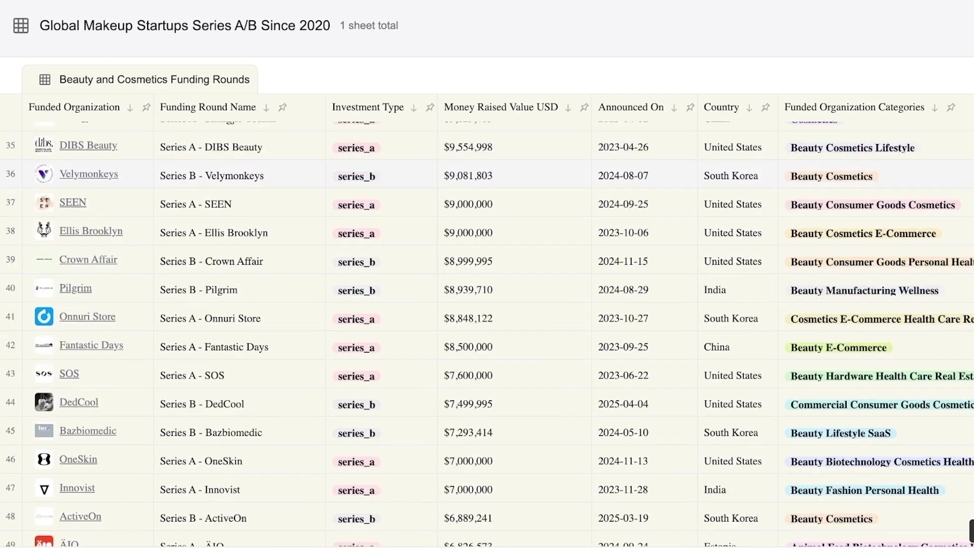
Export the Beauty and Cosmetics Funding Rounds table to CSV, dismiss the export dialog and return to the AI Sheets conversation.
scroll(487, 325, right, 4)
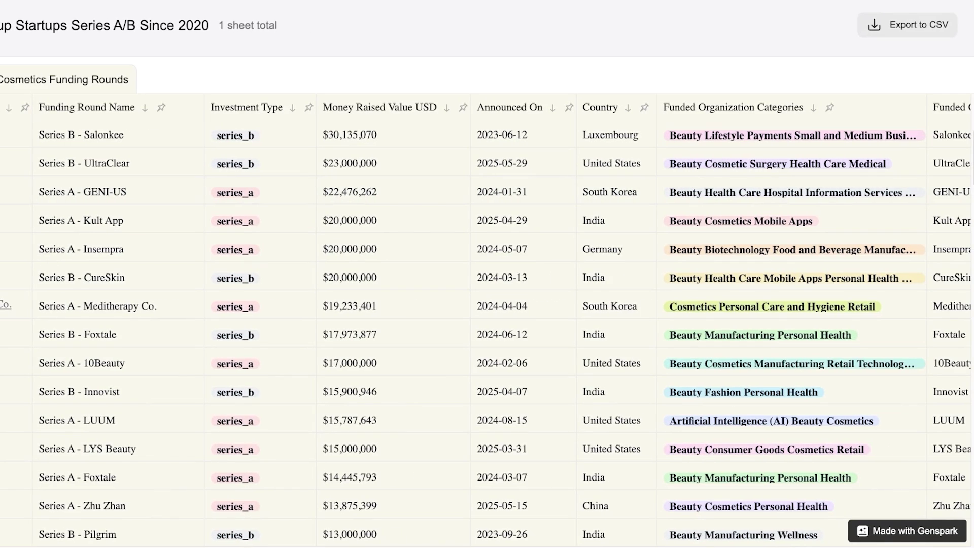
click(906, 25)
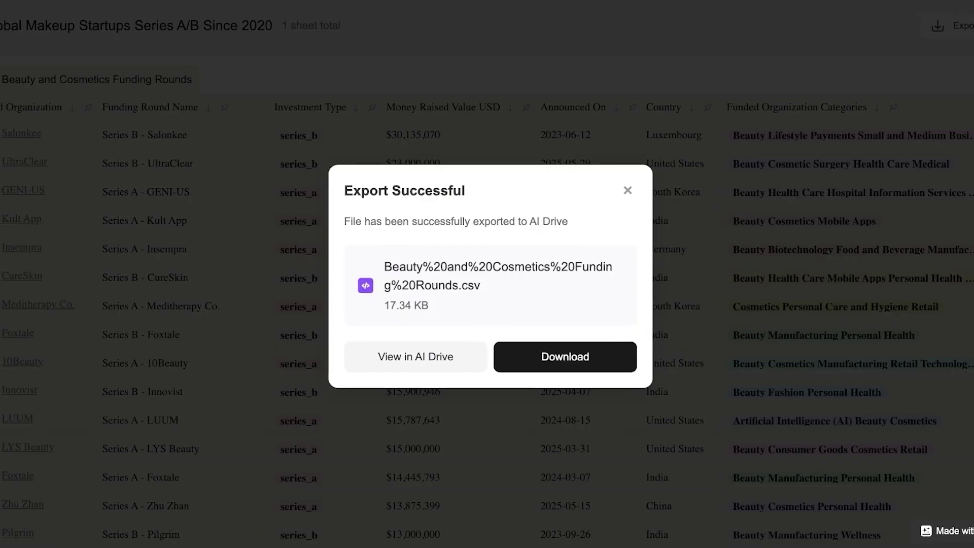
click(628, 190)
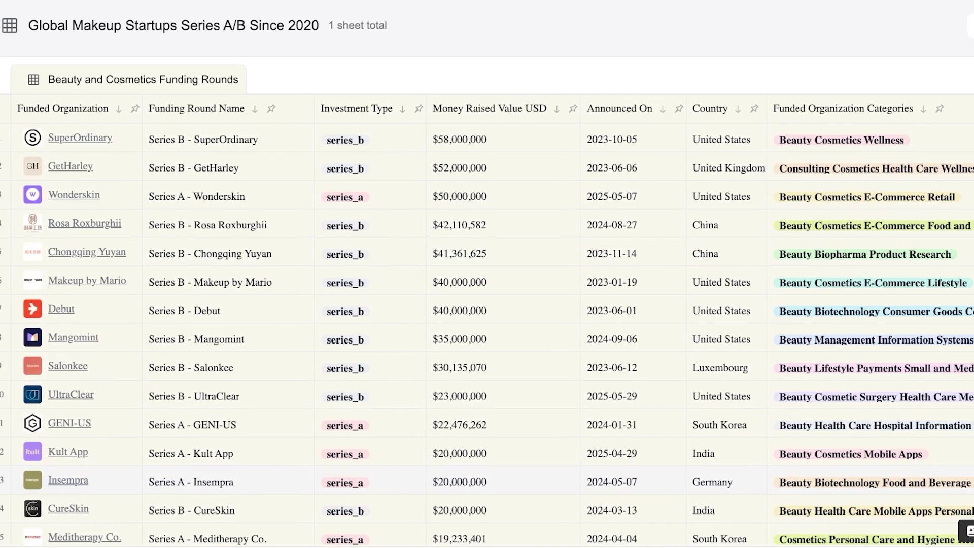
click(456, 225)
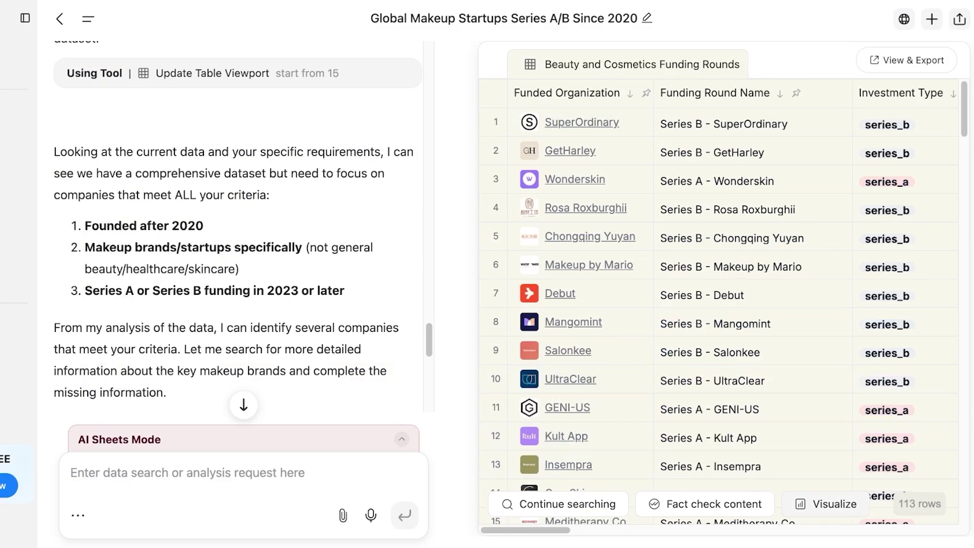
Ask the agent to analyze the table with the data analysis tool and generate a report with the create HTML tool, dismissing the membership offer.
text(Use data analysis tool to analyze the table, and then use the create HTML tool to generate a report.)
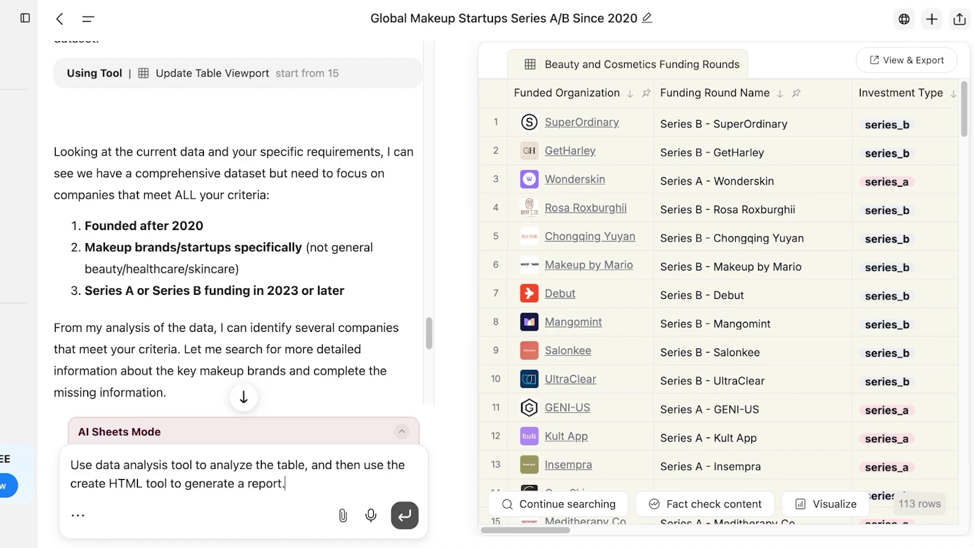
click(405, 515)
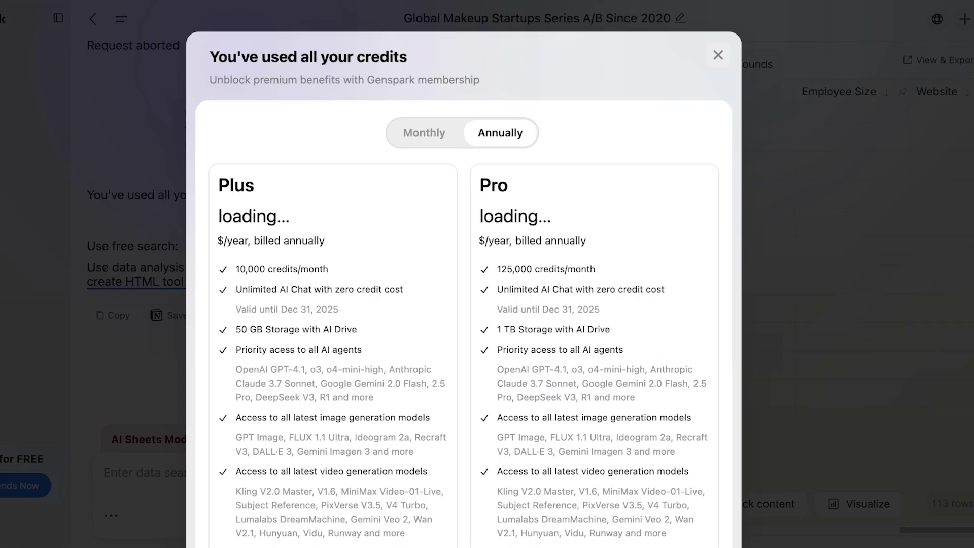
key(Escape)
triple_click(223, 274)
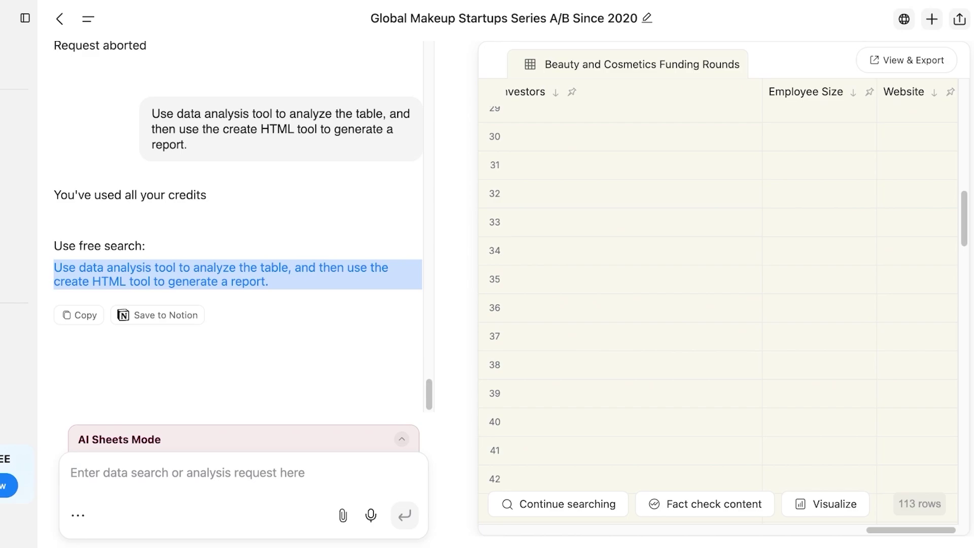
Read back through the agent's selection criteria and tool activity earlier in the conversation.
scroll(238, 275, up, 3)
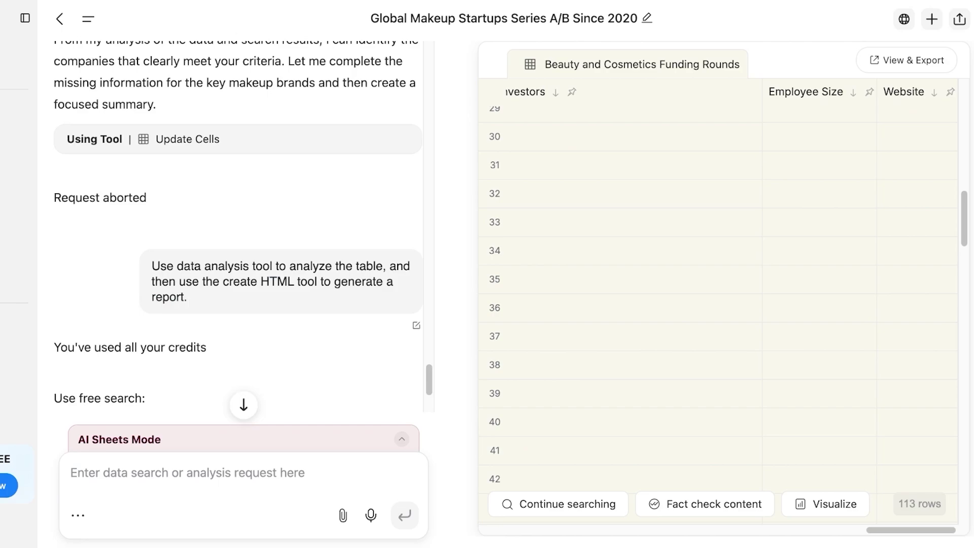
scroll(239, 226, up, 5)
scroll(238, 226, up, 10)
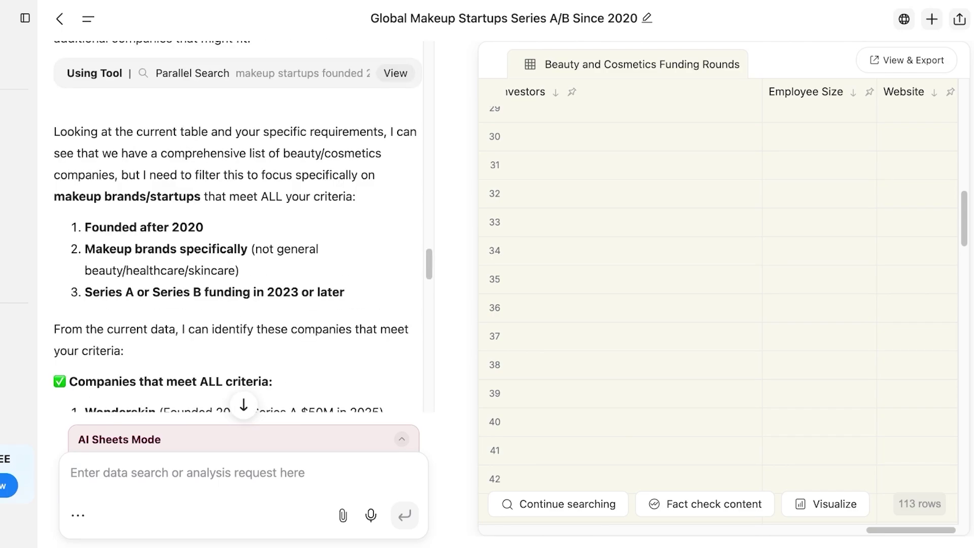
scroll(238, 226, up, 5)
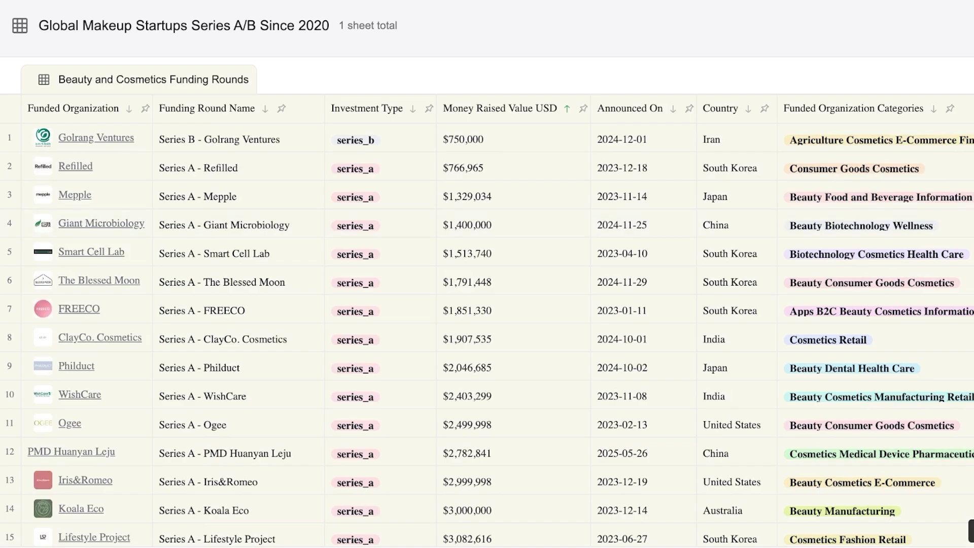
Examine the Money Raised Value USD column row by row down the full Beauty and Cosmetics Funding Rounds table.
click(513, 138)
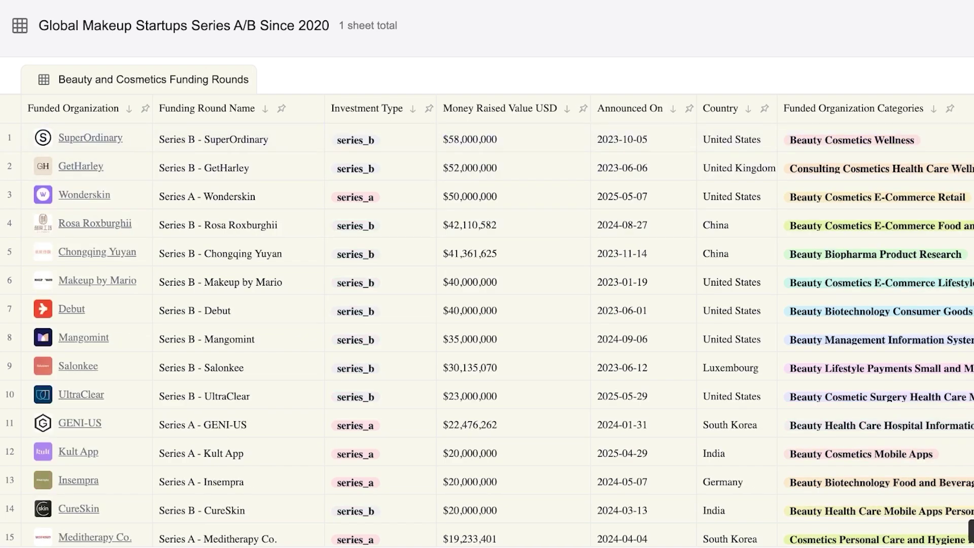
key(Down)
key(Down)
key(Down)
key(Down)
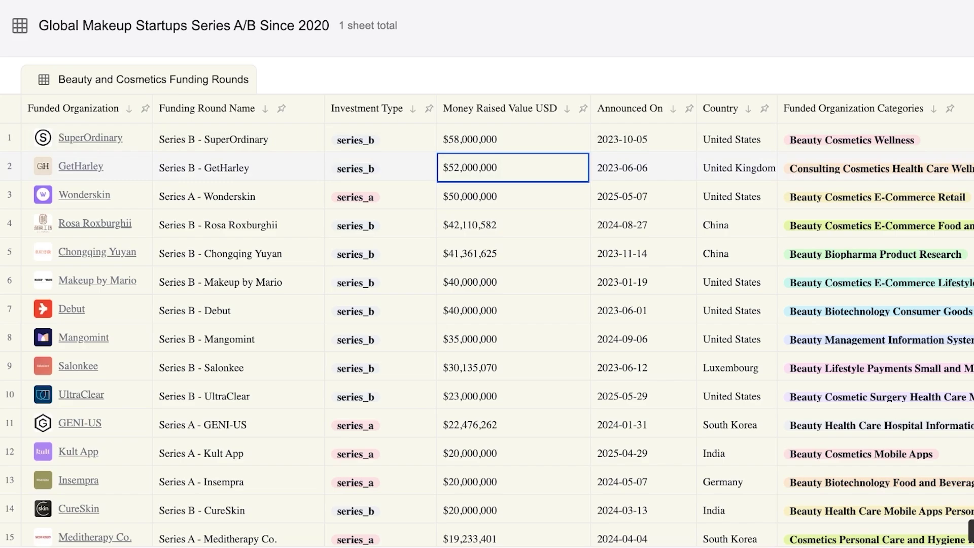
key(Down)
key(Down)
key(Down)
key(Down)
key(Down)
key(Down)
key(Down)
key(Down)
key(Down)
key(Down)
key(Down)
key(Down)
key(Down)
key(Down)
key(Down)
key(Down)
key(Down)
key(Down)
key(Down)
key(Down)
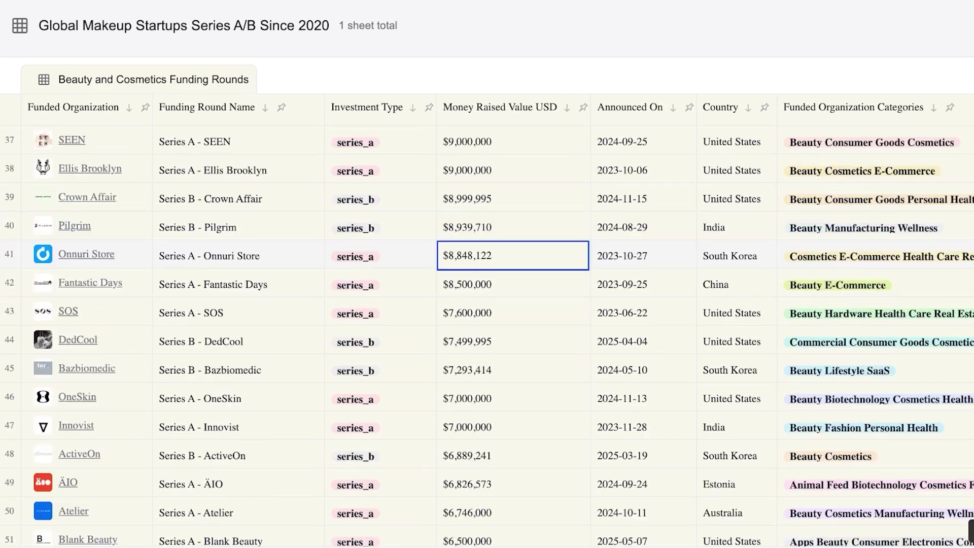
key(Down)
key(Down)
key(Down)
key(Down)
key(Down)
key(Down)
key(Down)
key(Down)
key(Down)
key(Down)
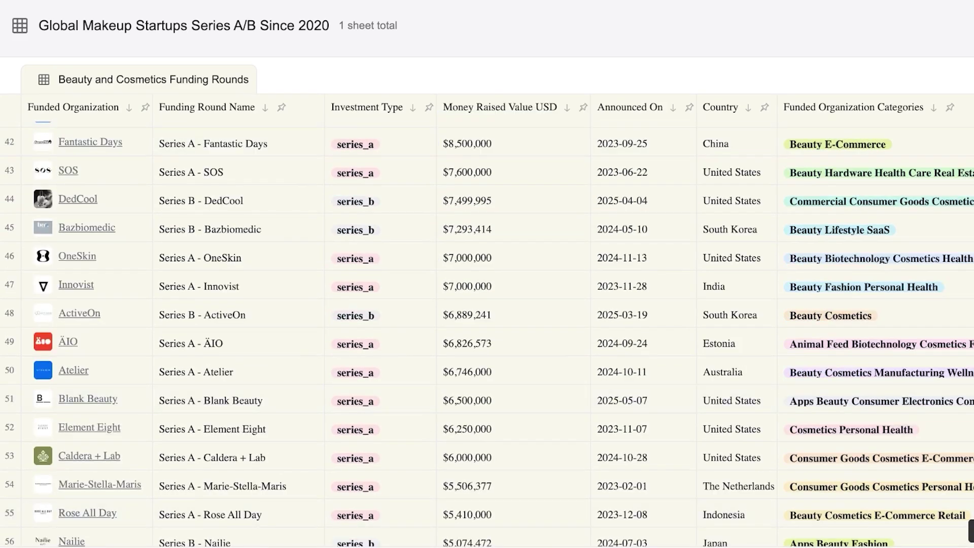
Review the company detail columns and go down the Funded Organization Name entries of the funding table.
scroll(512, 515, right, 10)
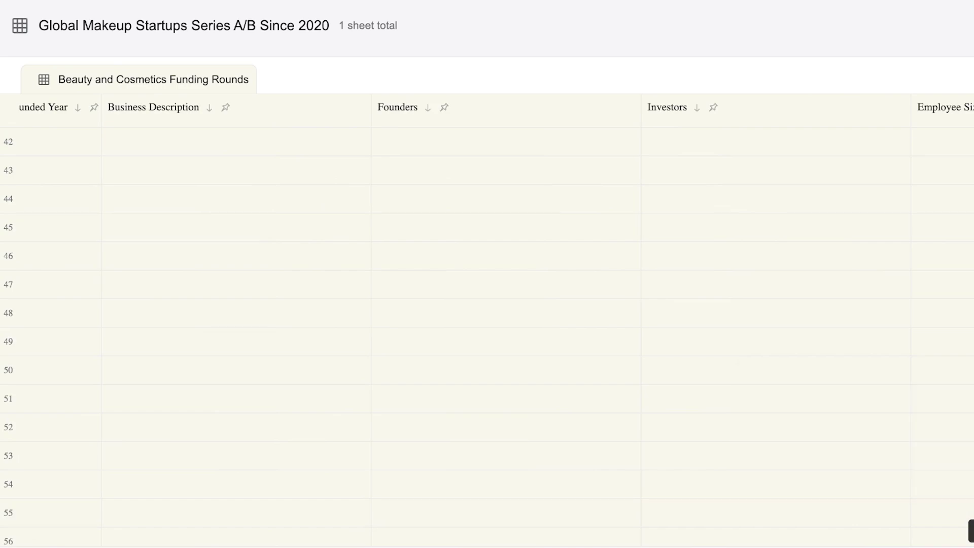
scroll(487, 335, left, 10)
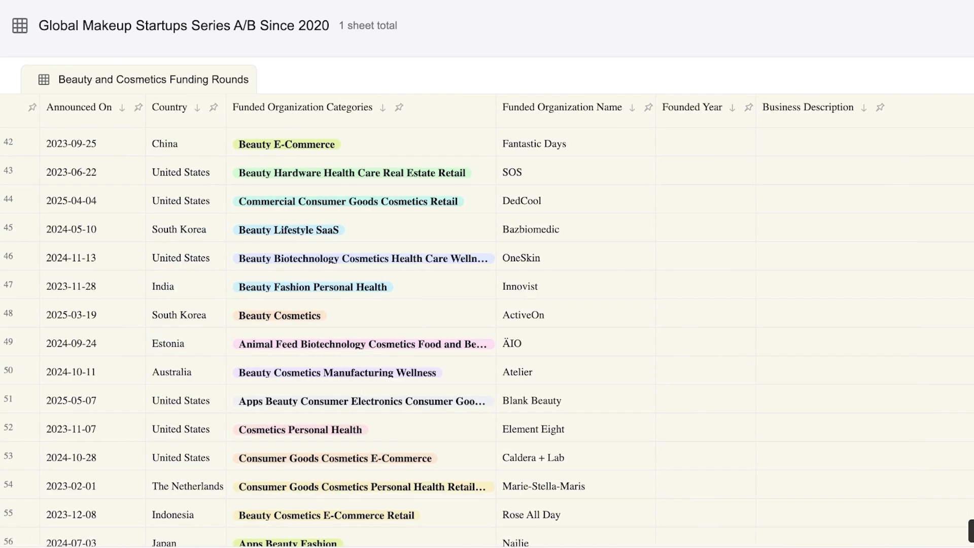
scroll(487, 335, left, 1)
scroll(487, 335, up, 14)
click(621, 152)
key(Down)
key(Down)
key(Down)
key(Down)
key(Down)
key(Down)
key(Down)
key(Down)
key(Down)
key(Down)
key(Down)
key(Down)
key(Down)
key(Down)
key(Down)
key(Down)
key(Down)
key(Down)
key(Down)
key(Down)
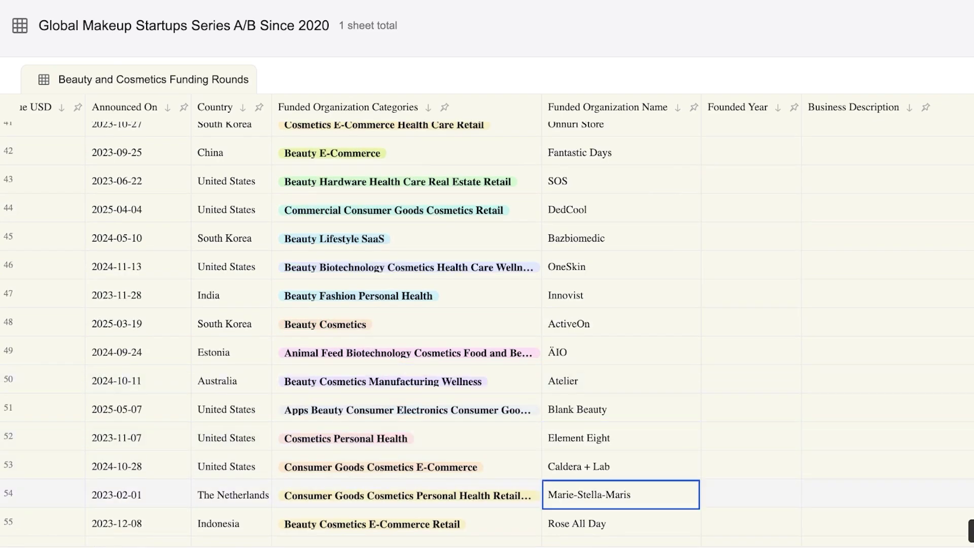
key(Down)
key(Down)
Check the Founded Year, Business Description and Founders columns, and return to the AI Sheets conversation.
scroll(487, 325, right, 5)
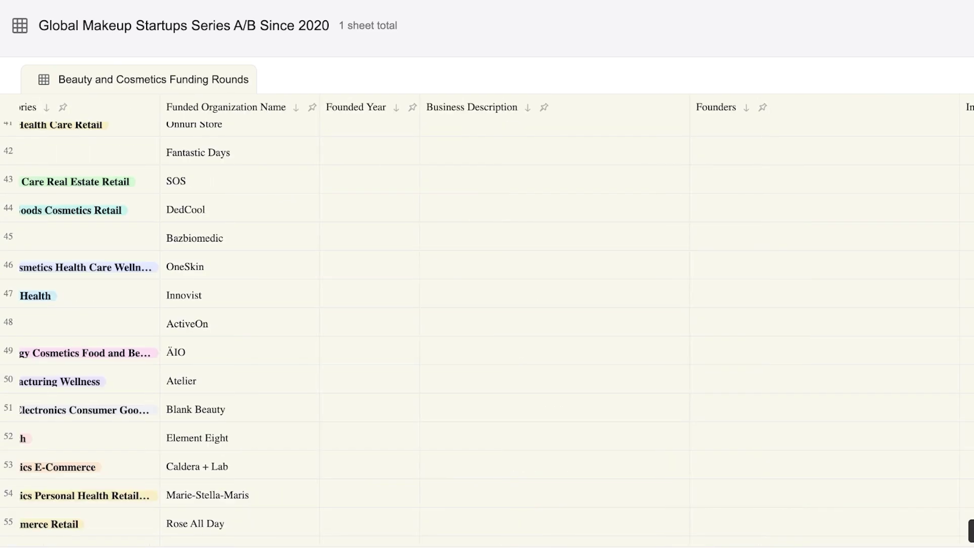
scroll(487, 325, right, 3)
scroll(487, 325, left, 14)
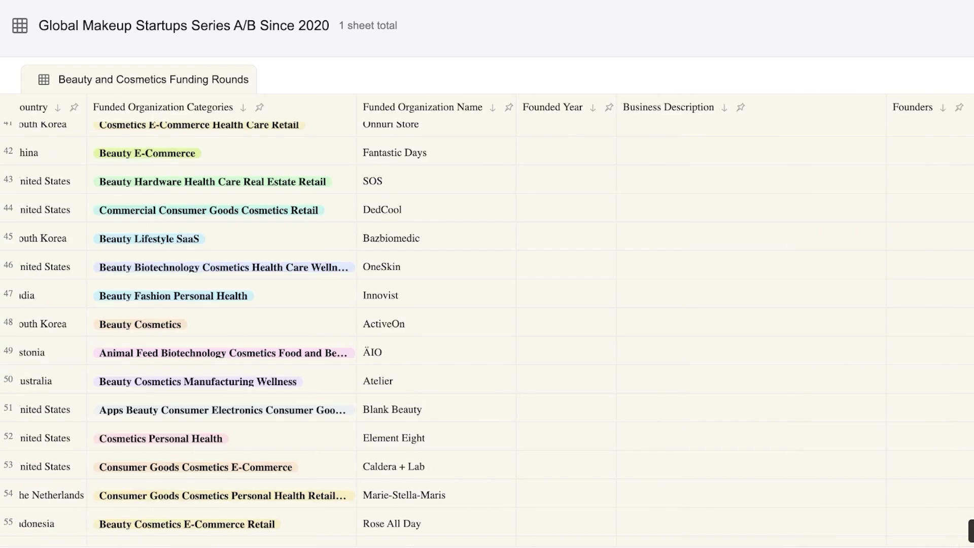
scroll(487, 325, up, 10)
scroll(487, 325, up, 10)
click(237, 310)
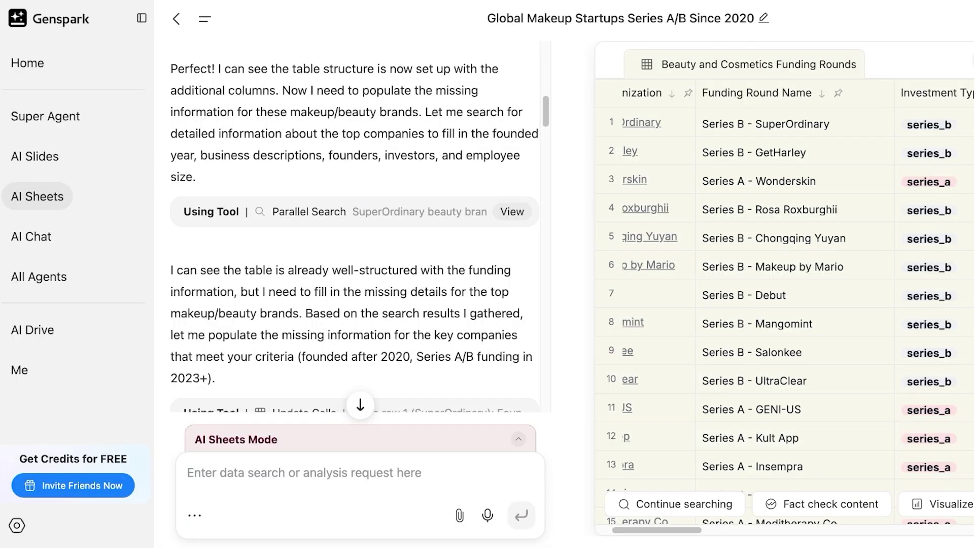
View the start pages of Super Agent and AI Sheets, and open AI Chat.
click(45, 116)
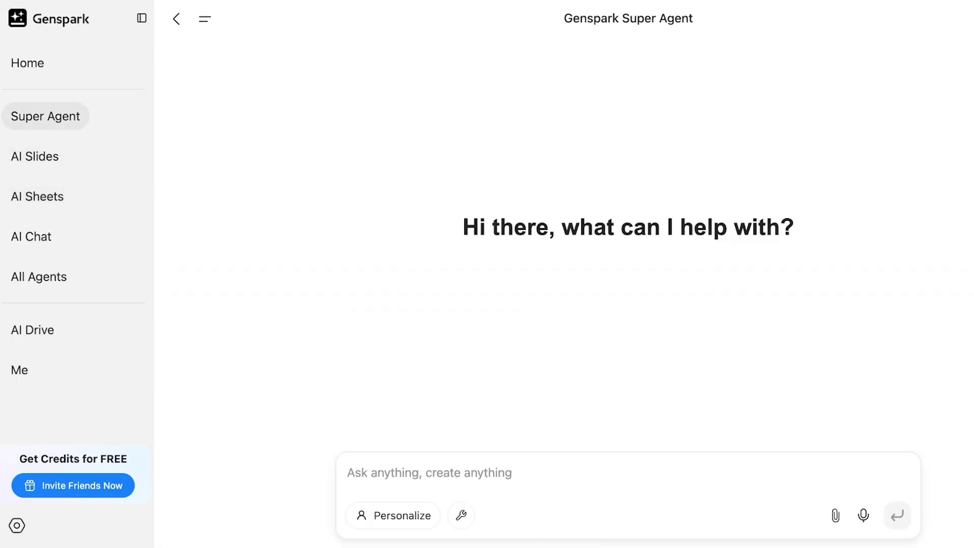
click(37, 196)
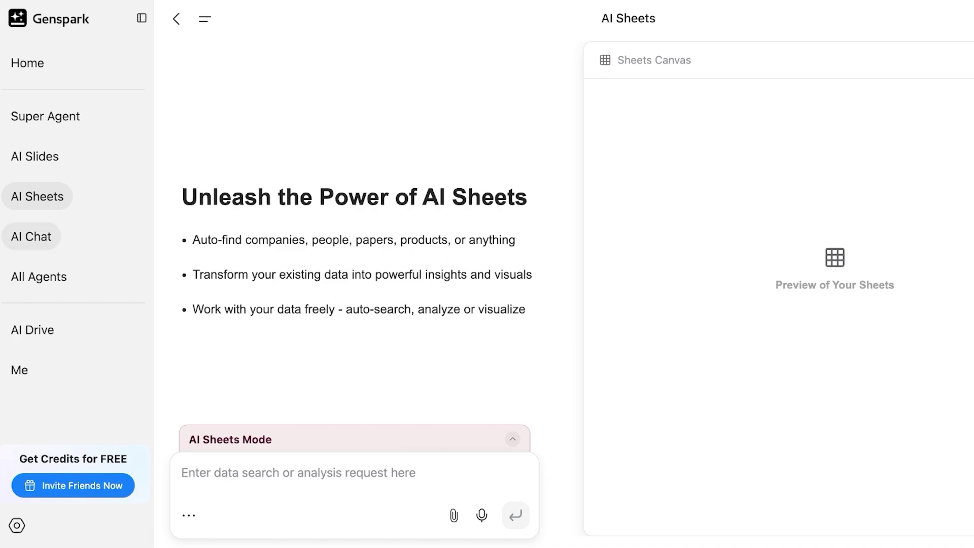
click(31, 237)
Set the AI Chat model to Mixture-of-Agents, and try the Search Web option on and off.
click(405, 480)
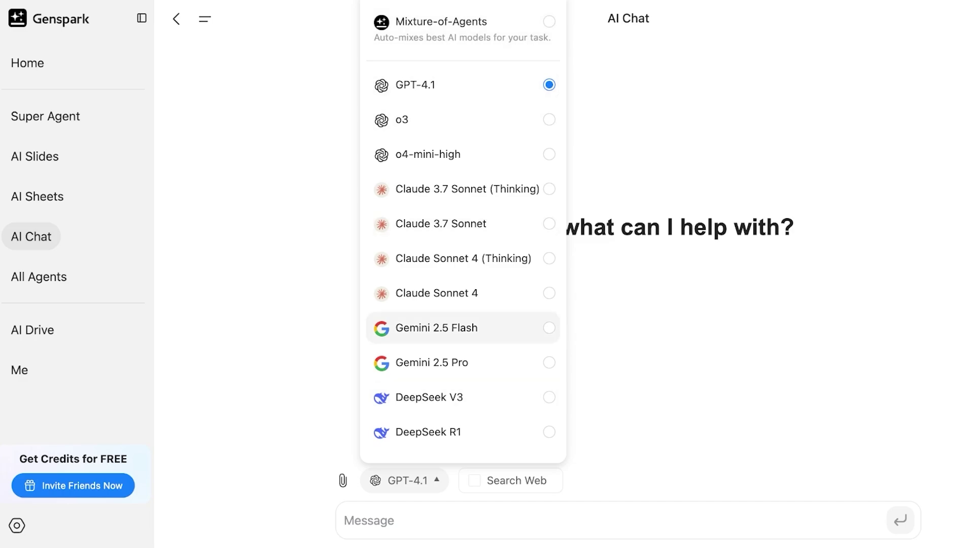
click(463, 29)
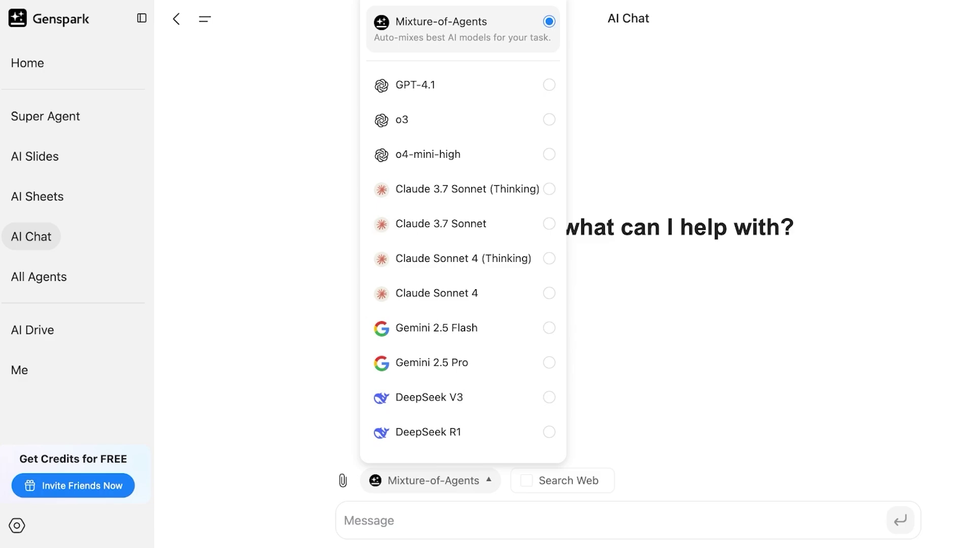
click(430, 480)
click(526, 480)
click(526, 480)
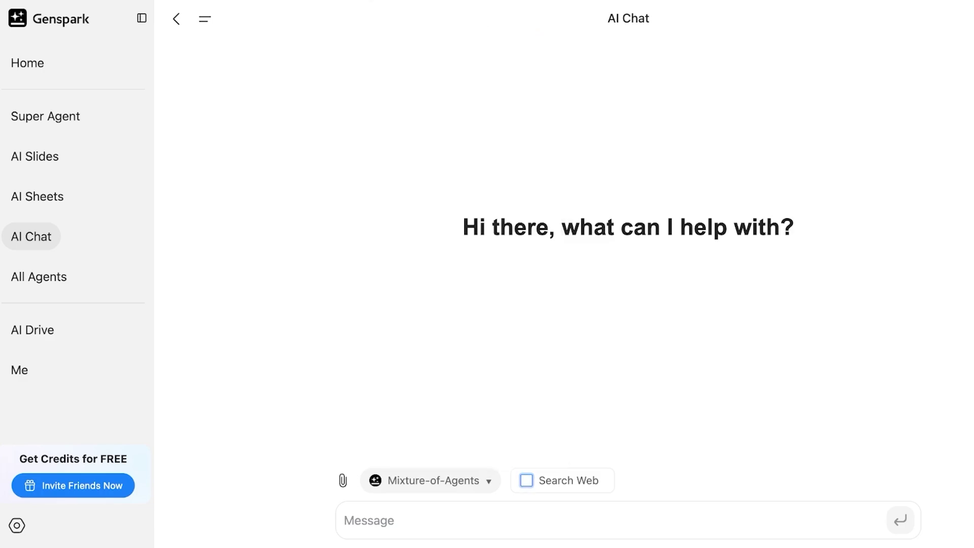
click(344, 520)
Switch to AI Slides, check the account's remaining credits and open the plan upgrade page.
click(34, 157)
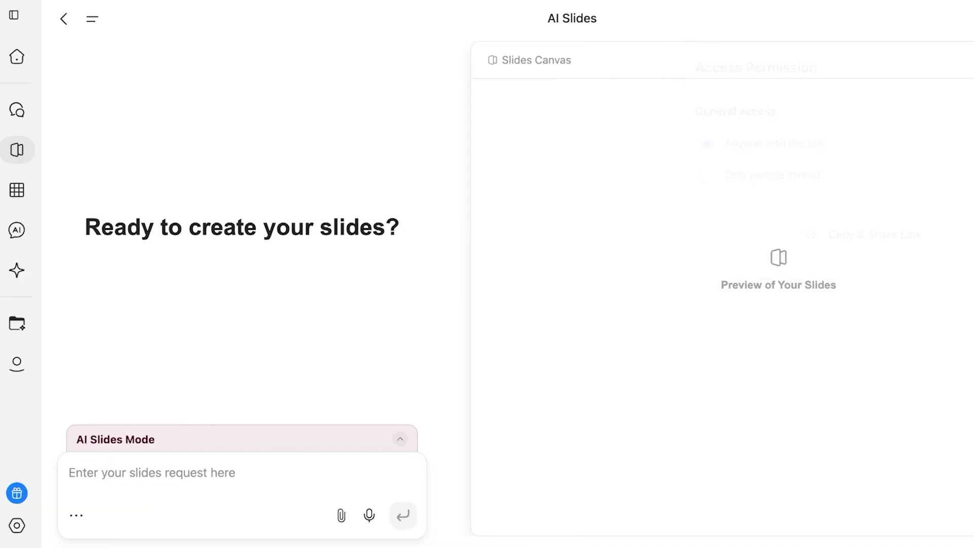
click(17, 364)
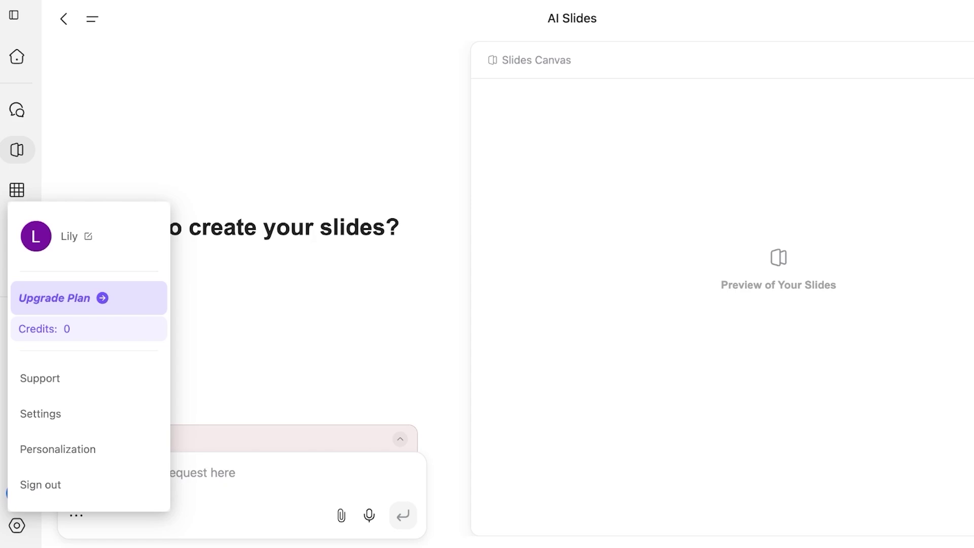
click(45, 329)
scroll(484, 274, down, 1)
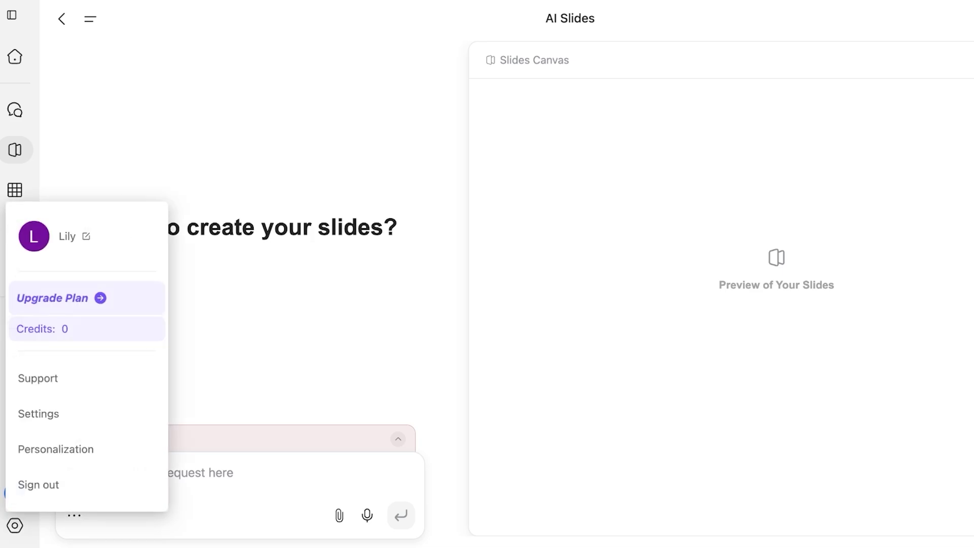
click(52, 298)
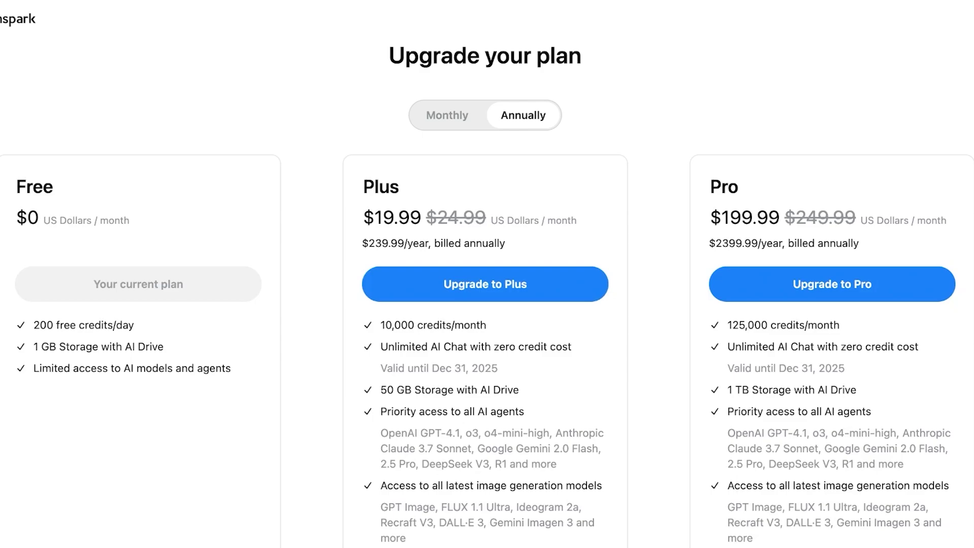
Compare the monthly and annual pricing and the included features of the Free, Plus and Pro plans.
click(446, 116)
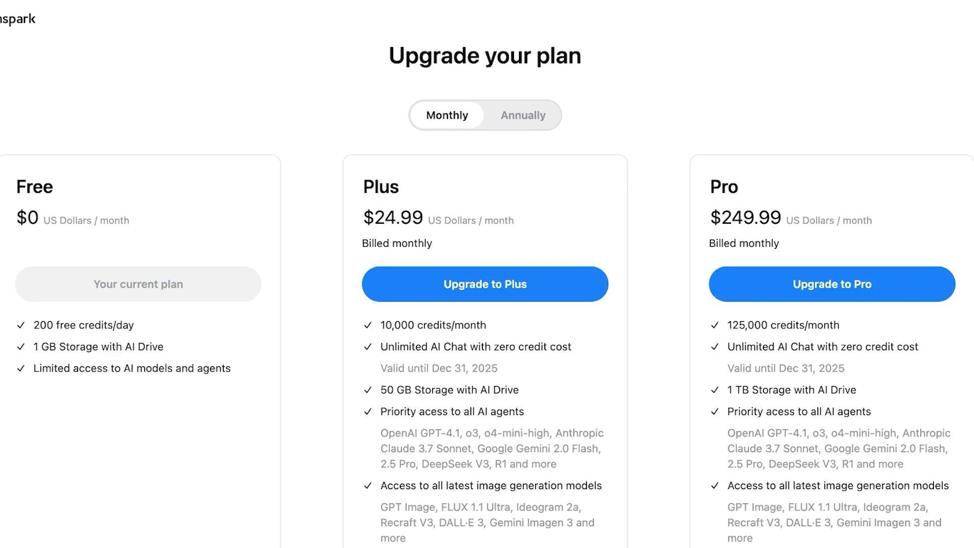
scroll(485, 274, down, 3)
scroll(485, 274, up, 3)
scroll(487, 274, down, 3)
scroll(487, 274, up, 1)
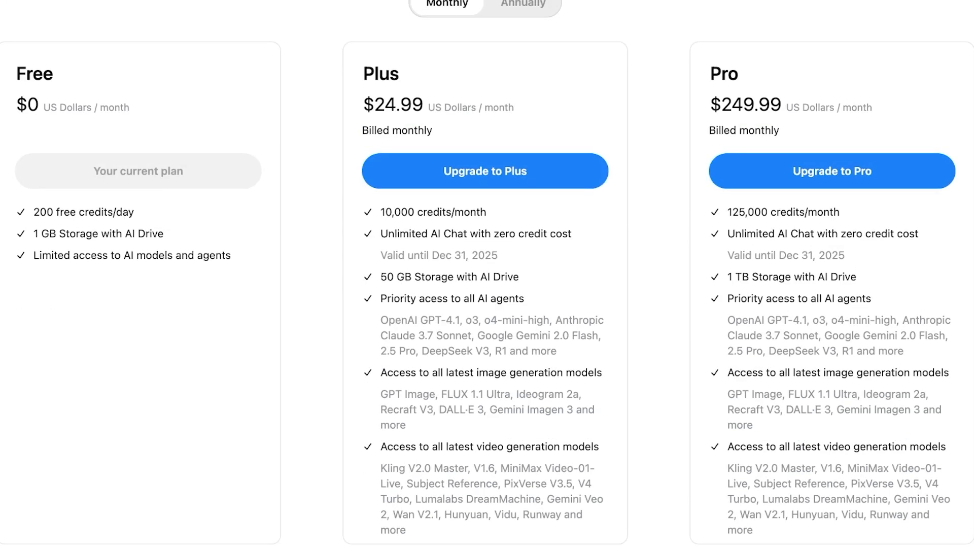
click(523, 3)
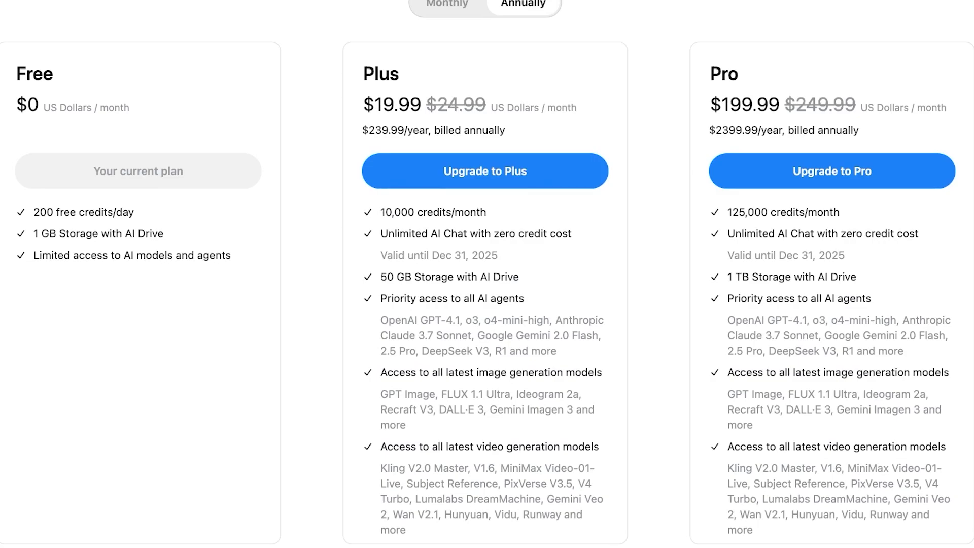
scroll(487, 274, up, 3)
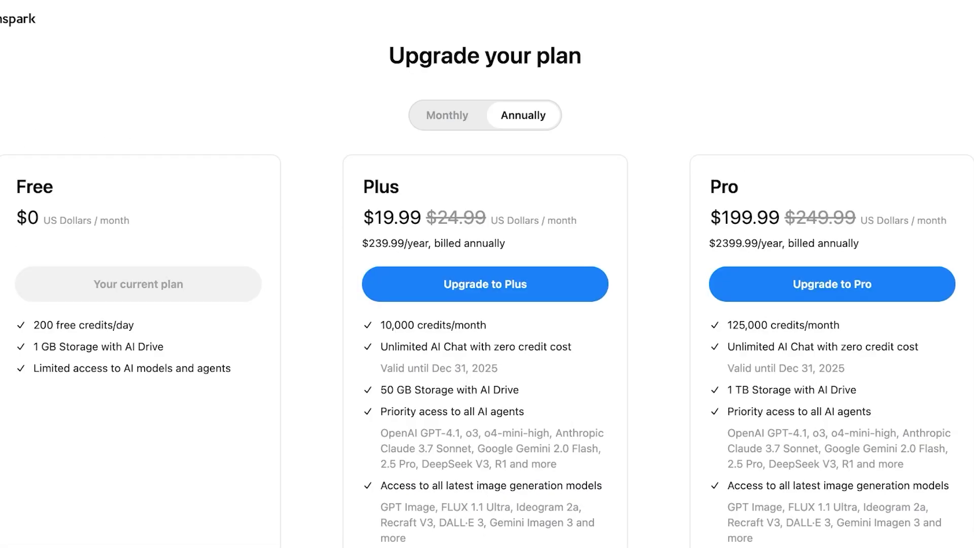